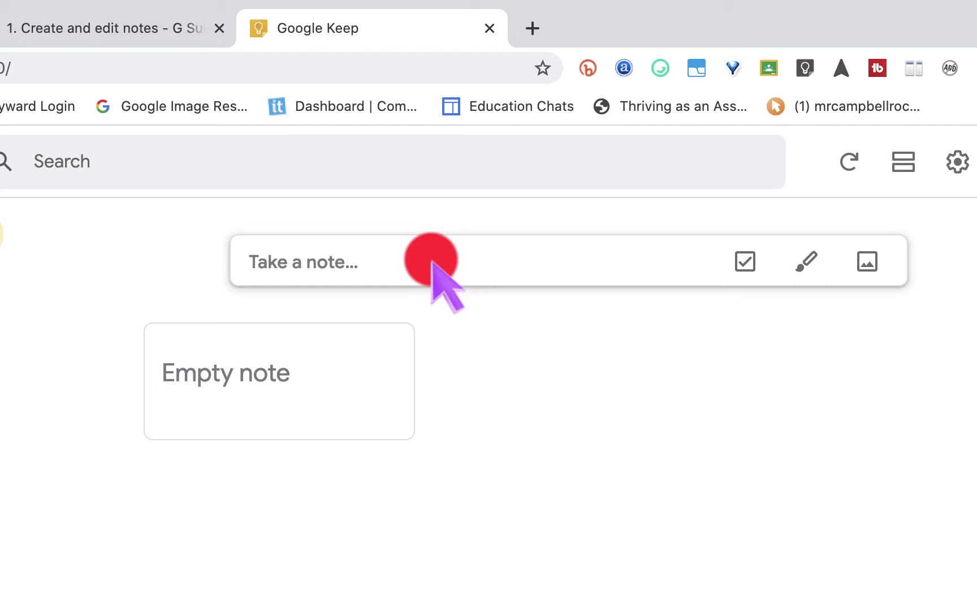
Create an untitled note reading 'This is a note' and save it.
click(431, 262)
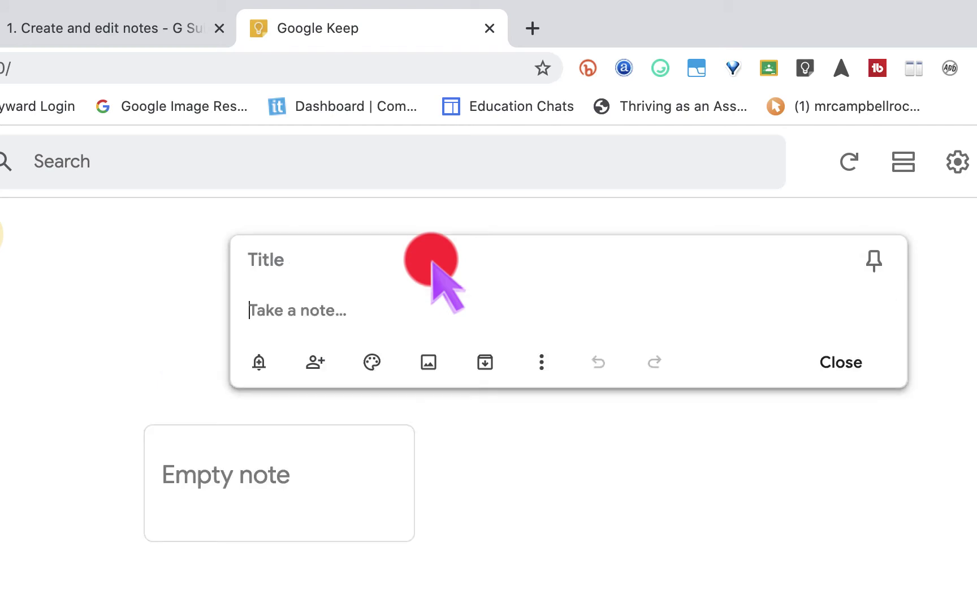
text(This is a note)
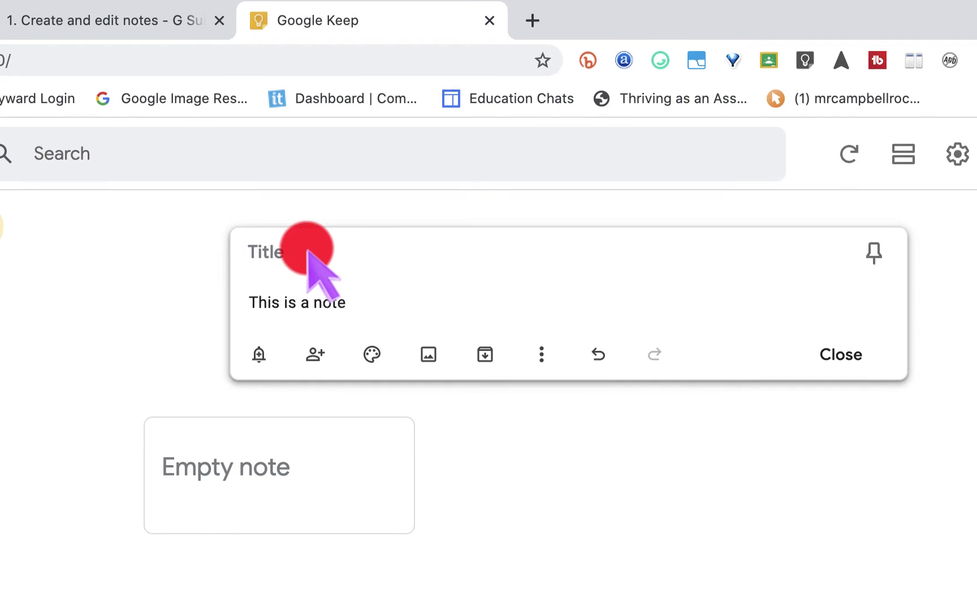
click(485, 405)
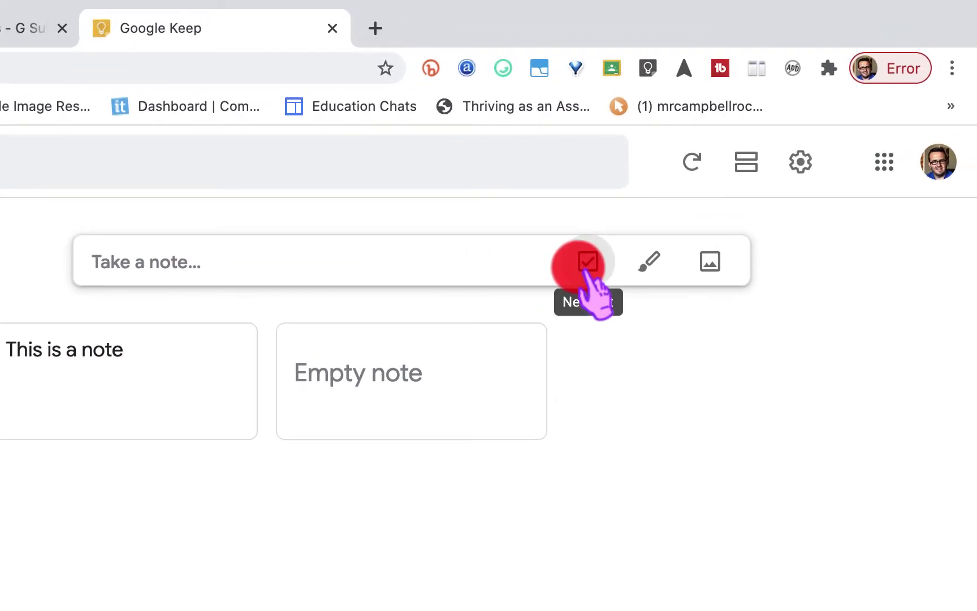
Start a checklist with items Bananas, Bread, Milk, Cookies and Sour Patch Kids.
click(587, 265)
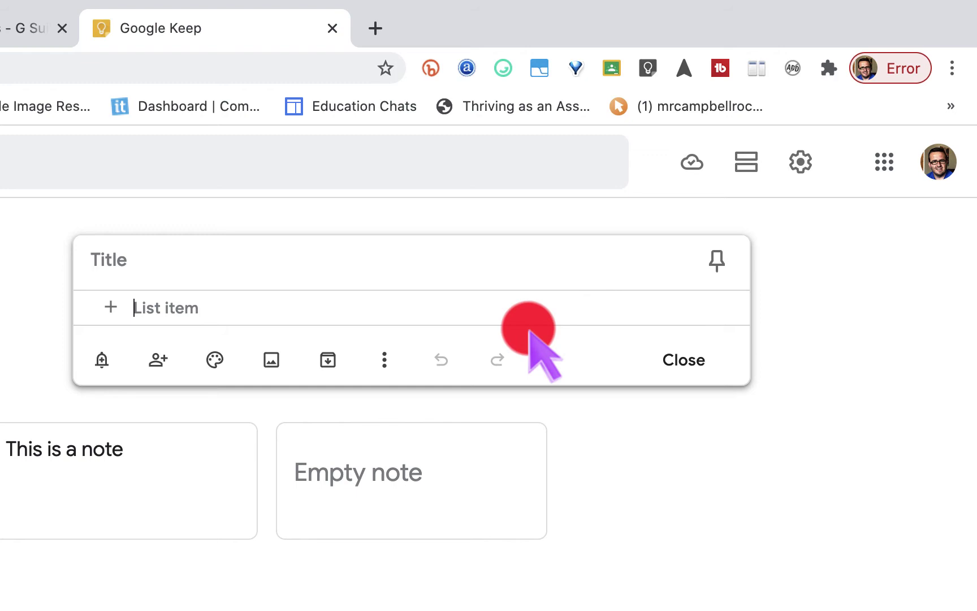
text(Bananas)
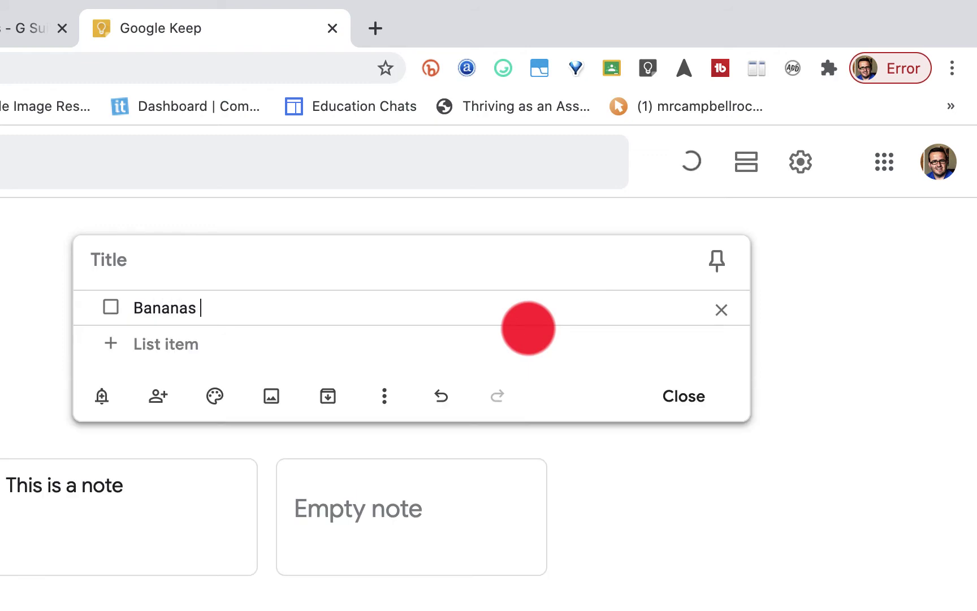
key(Return)
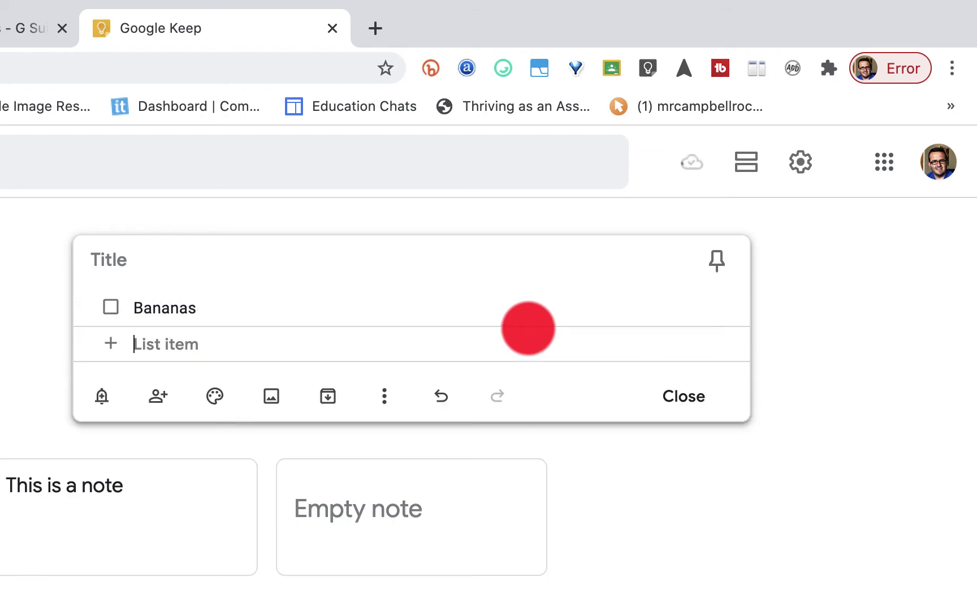
text(Bread)
key(Return)
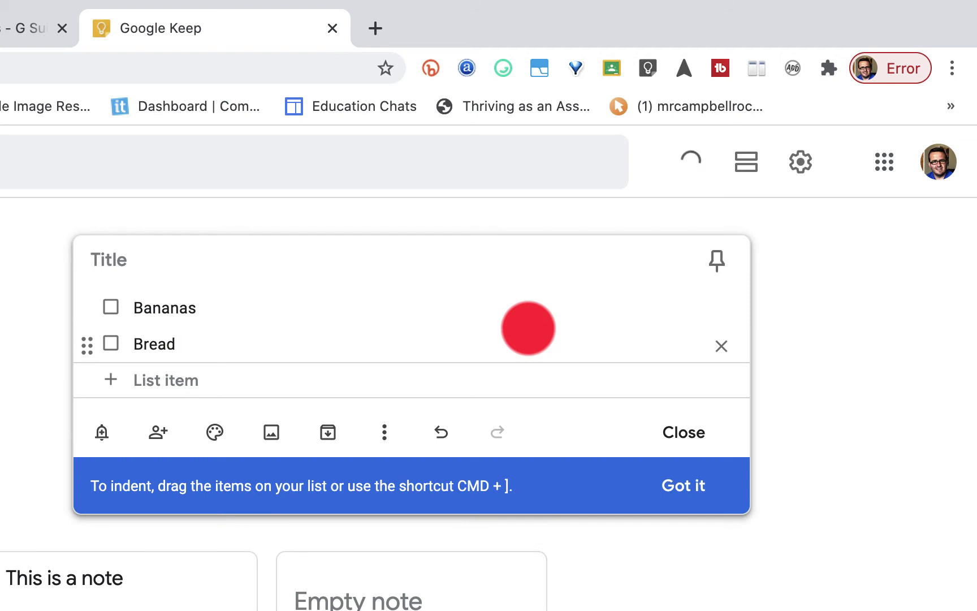
text(Mild)
key(BackSpace)
text(k)
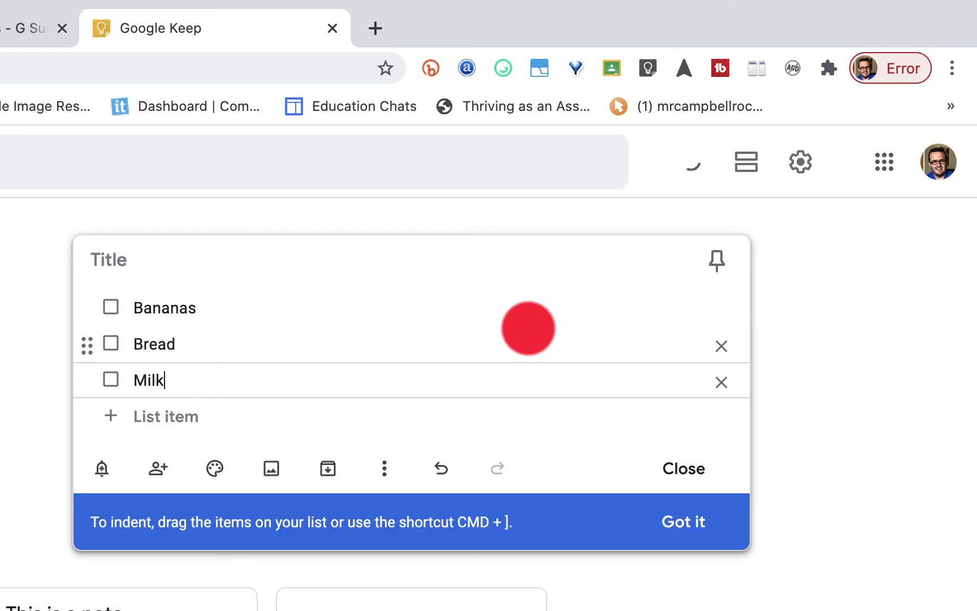
key(Return)
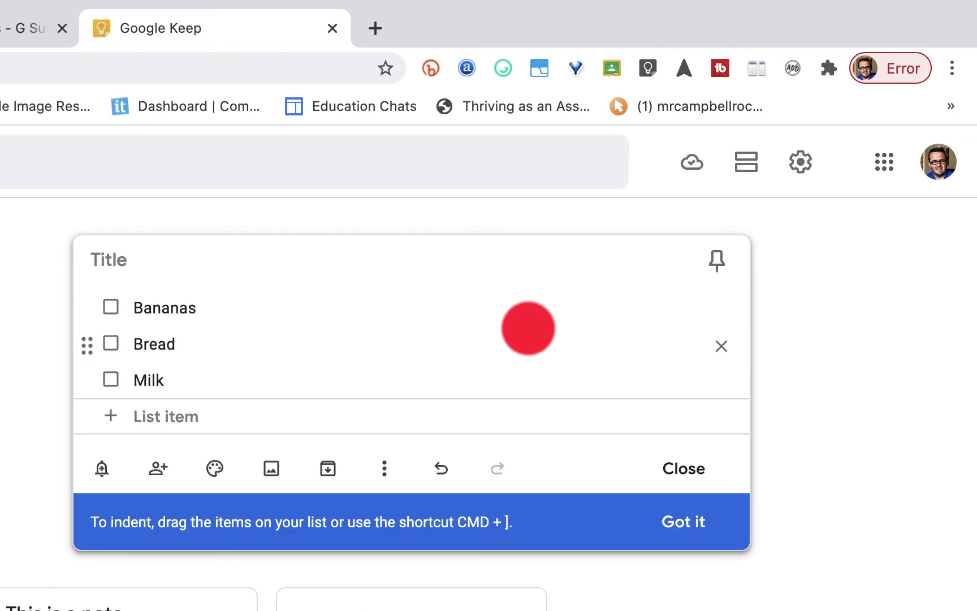
text(Cookies)
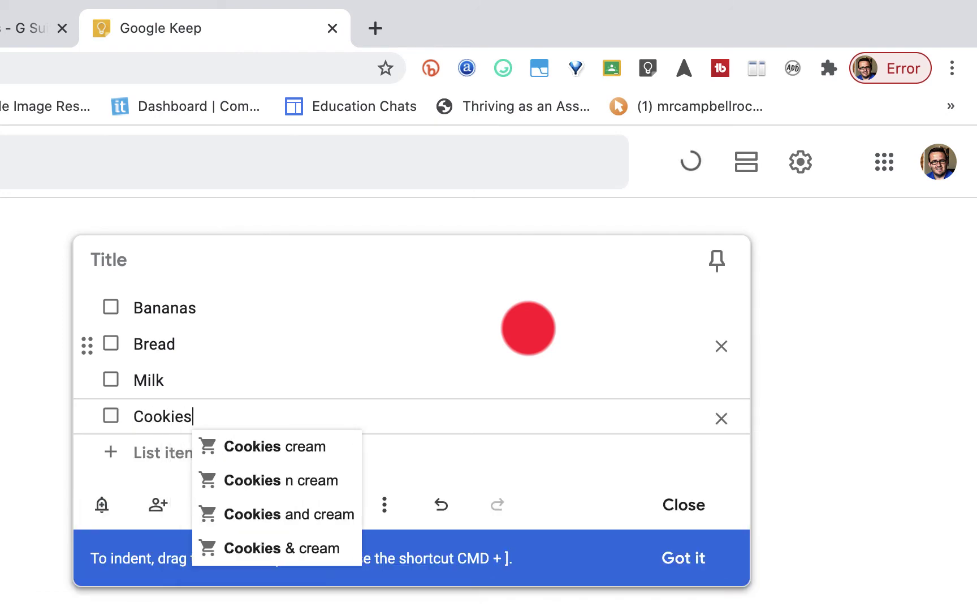
key(Return)
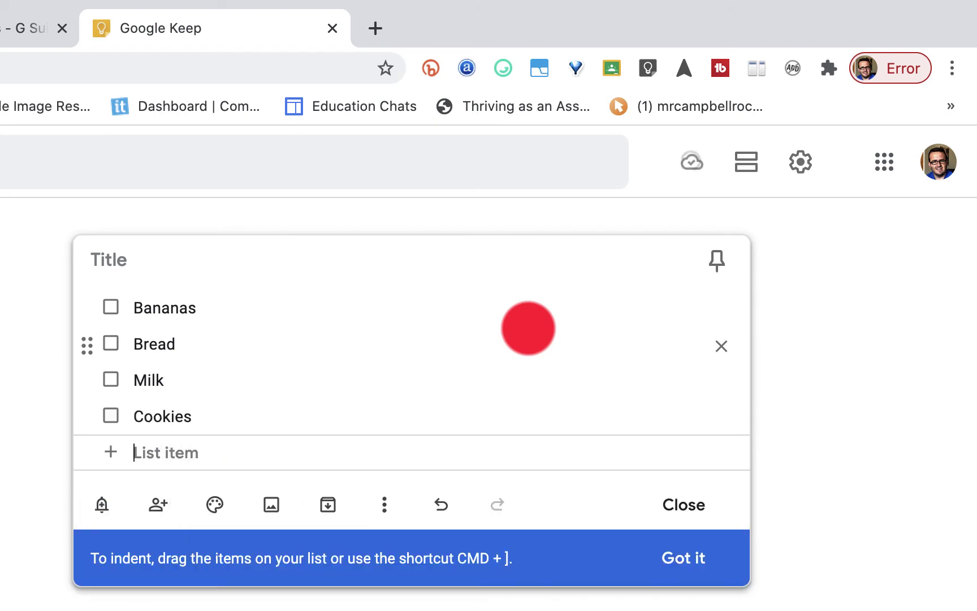
text(Sour Patch Kids)
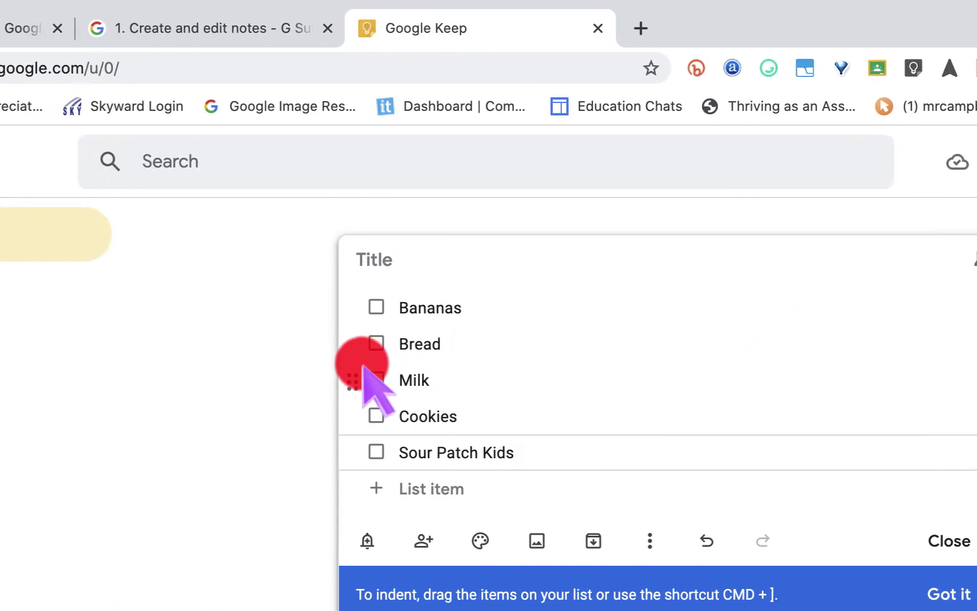
Reorder the items to Bread, Cookies, Milk, Bananas, Sour Patch Kids and close the list.
drag(563, 358, 556, 246)
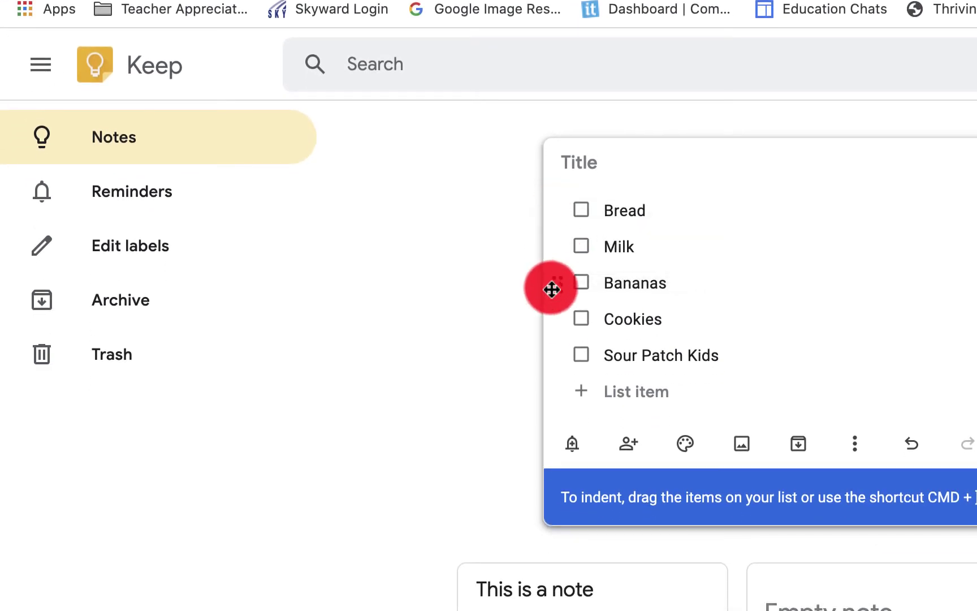
drag(559, 321, 560, 252)
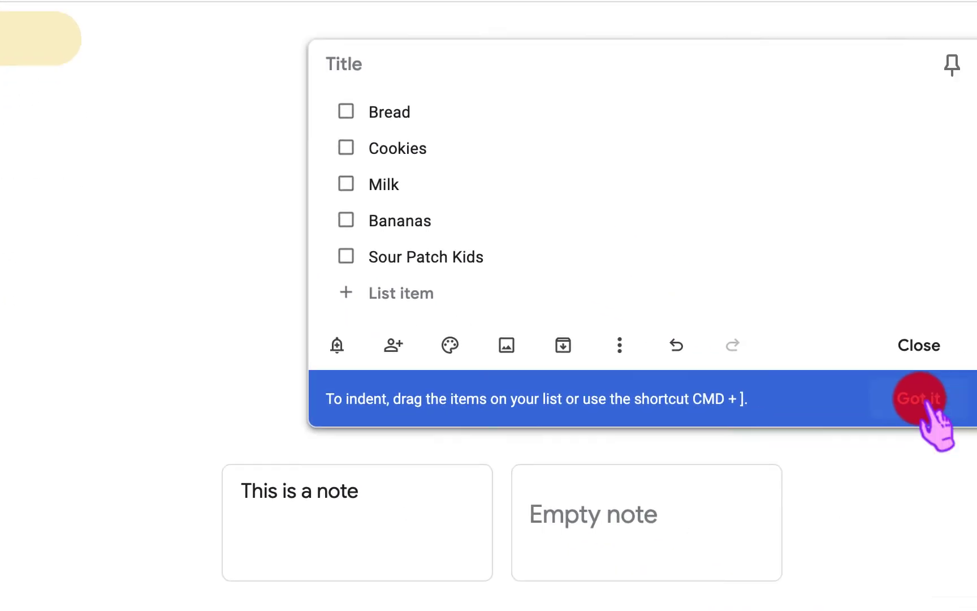
click(927, 414)
click(687, 304)
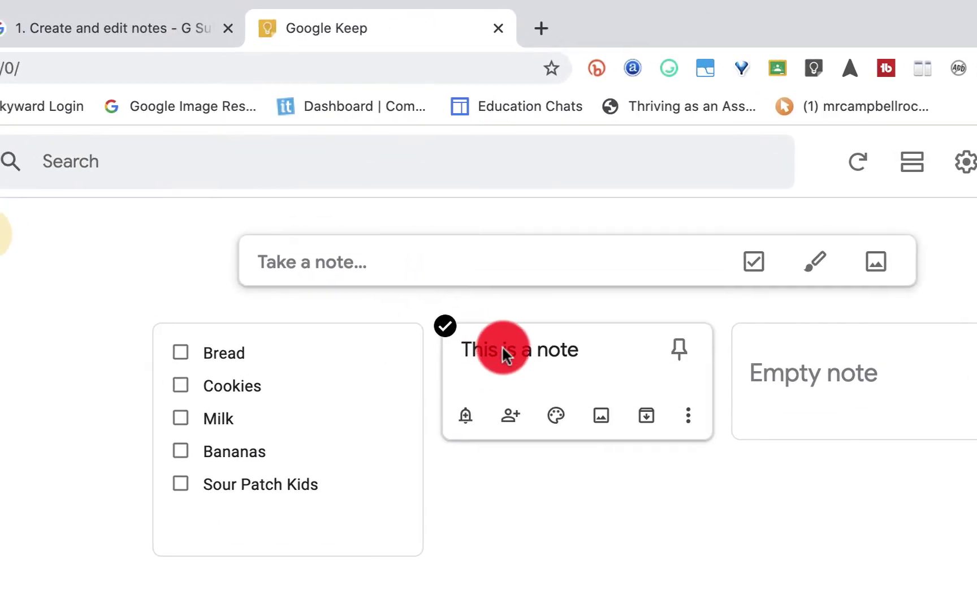
Title the plain note 'This is a note'.
click(502, 345)
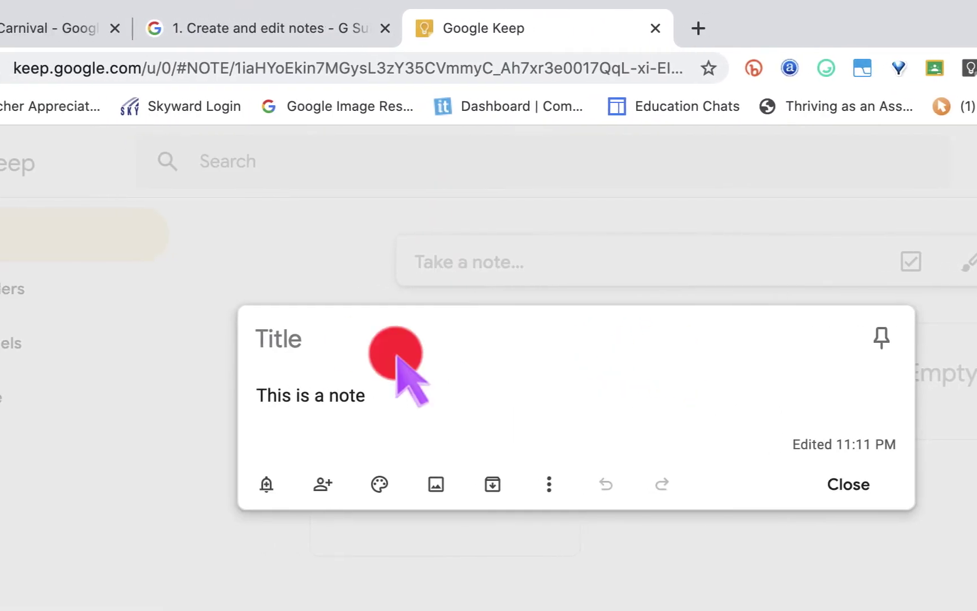
click(170, 337)
text(This is a note)
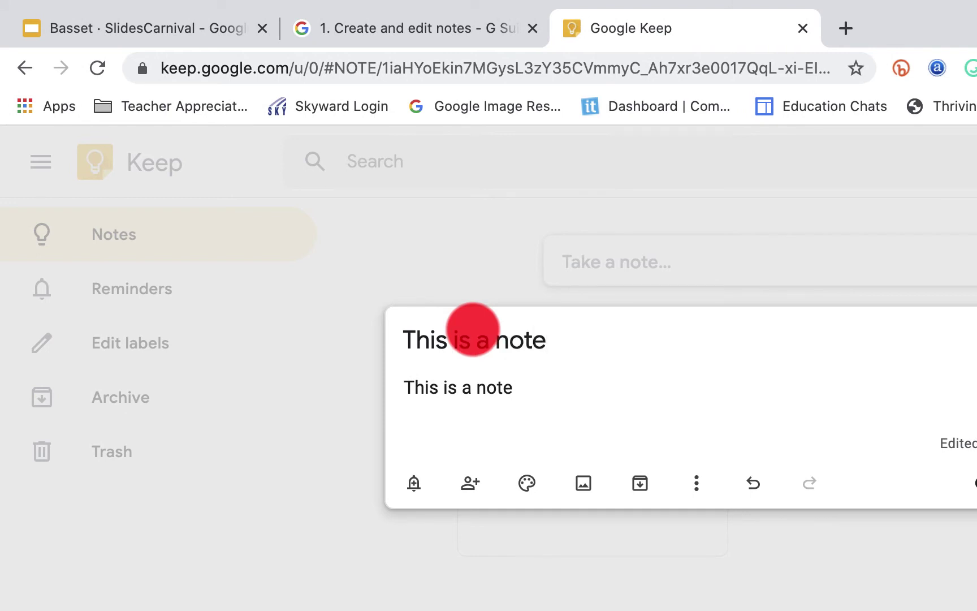
key(Return)
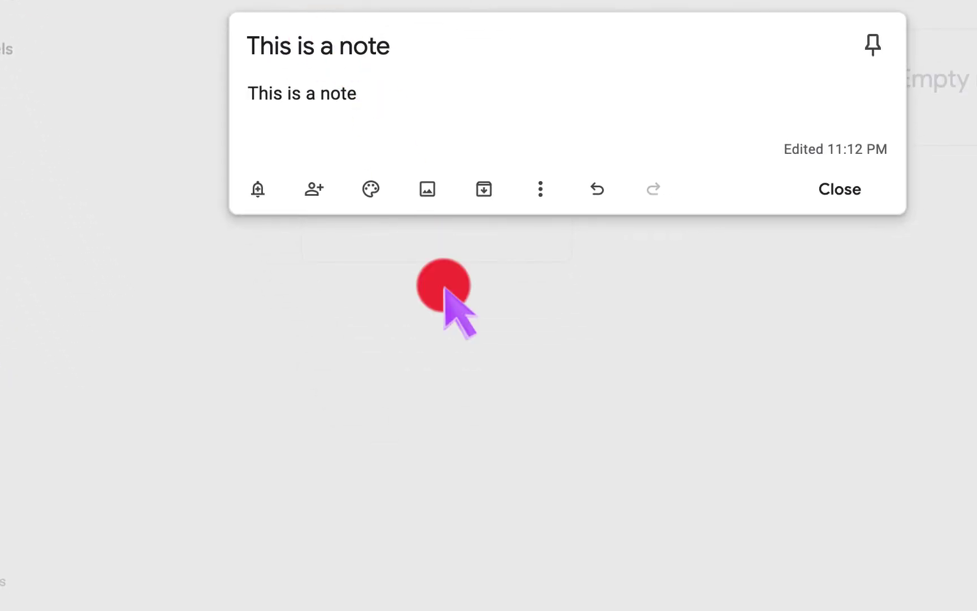
click(516, 422)
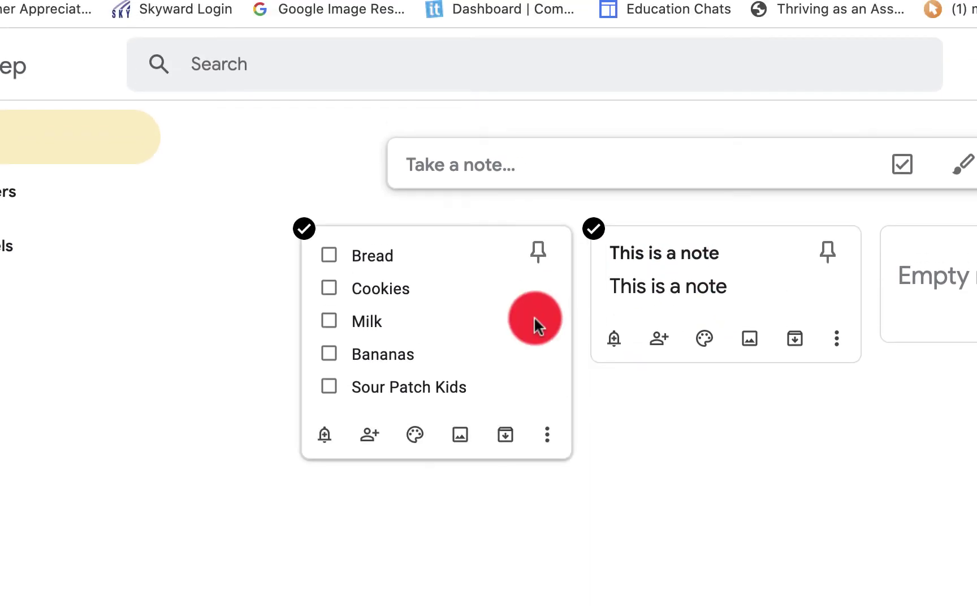
Title the checklist 'Shopping list for Saturday'.
click(534, 129)
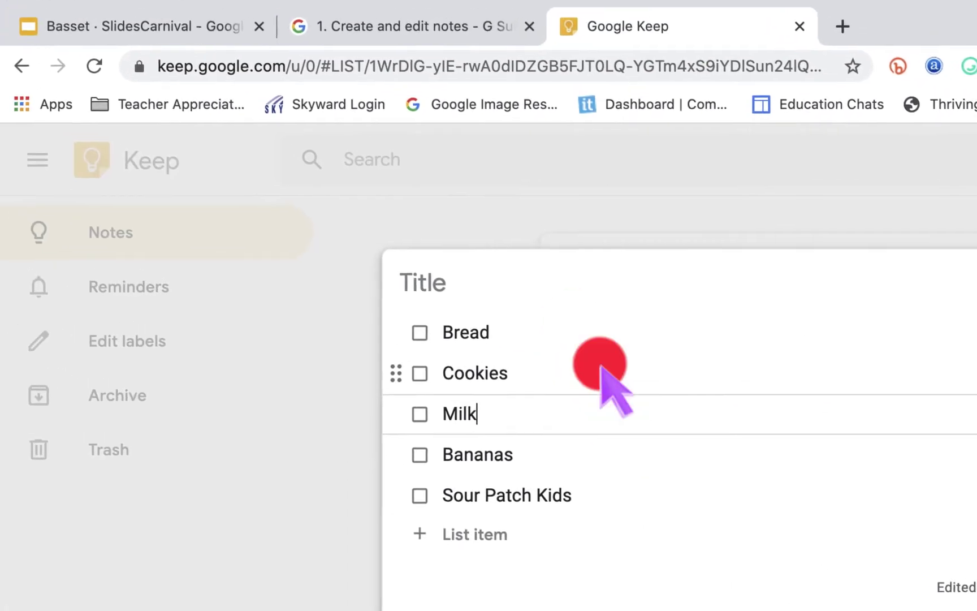
click(494, 272)
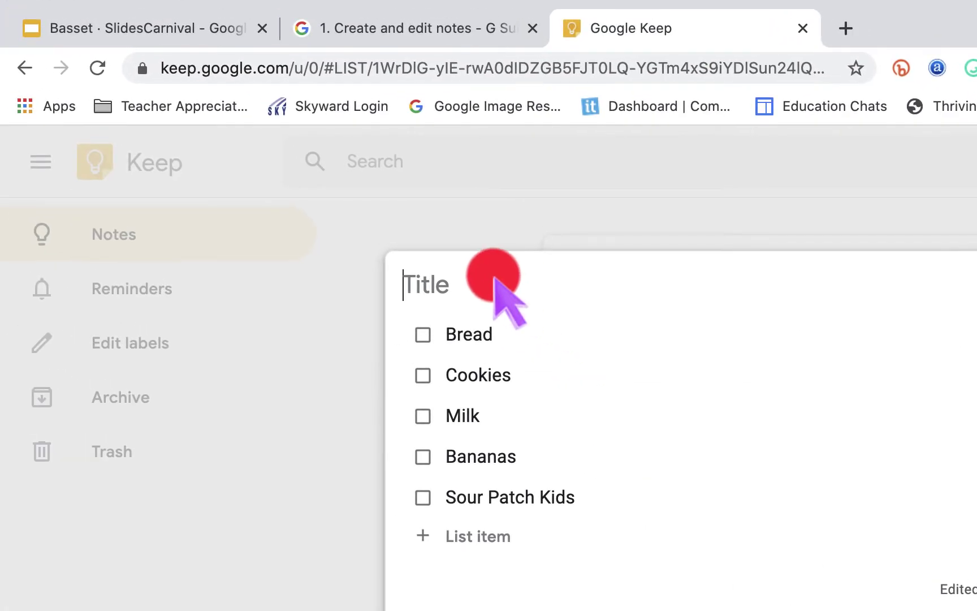
text(Shopping l)
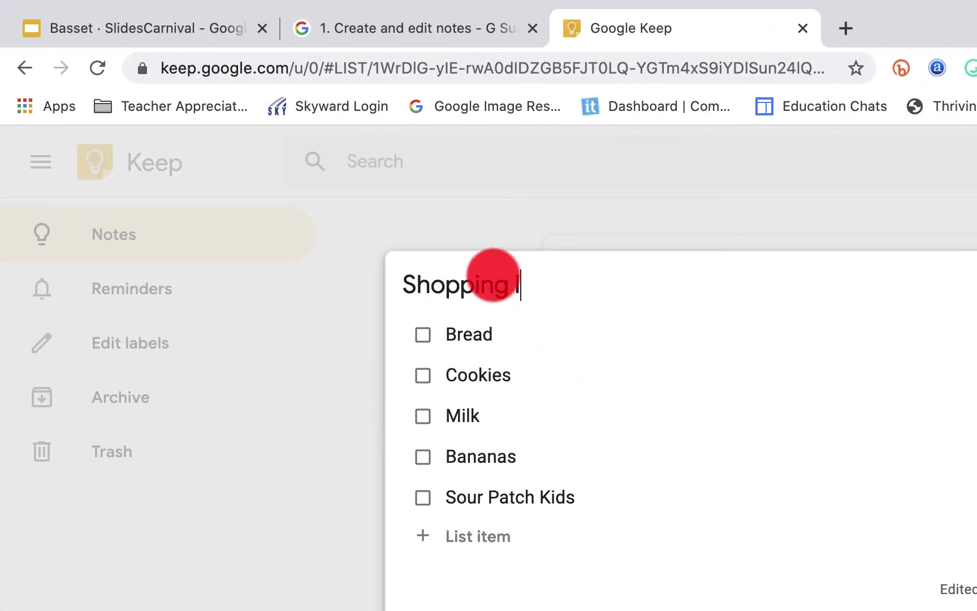
text(ist for Saturday)
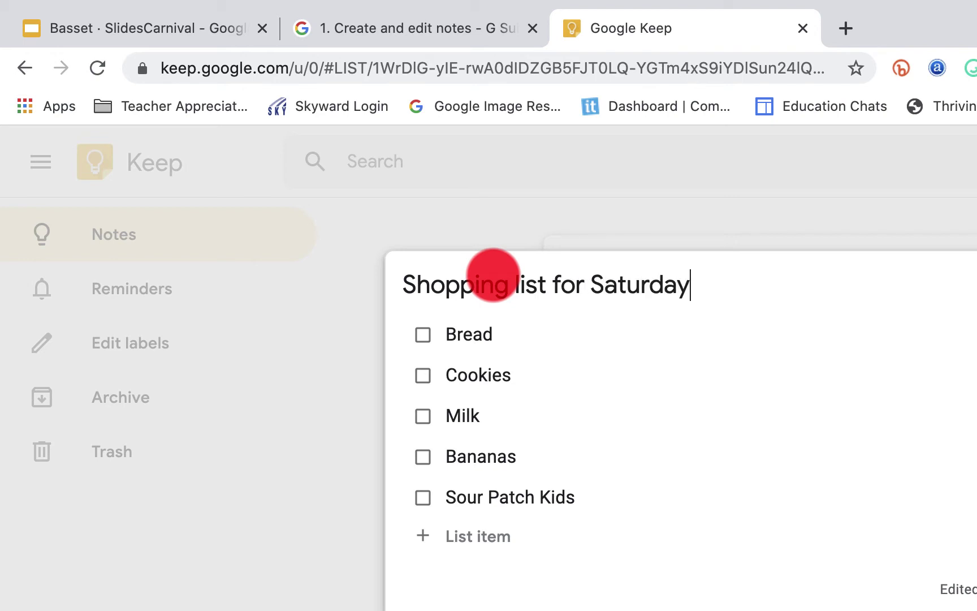
key(Return)
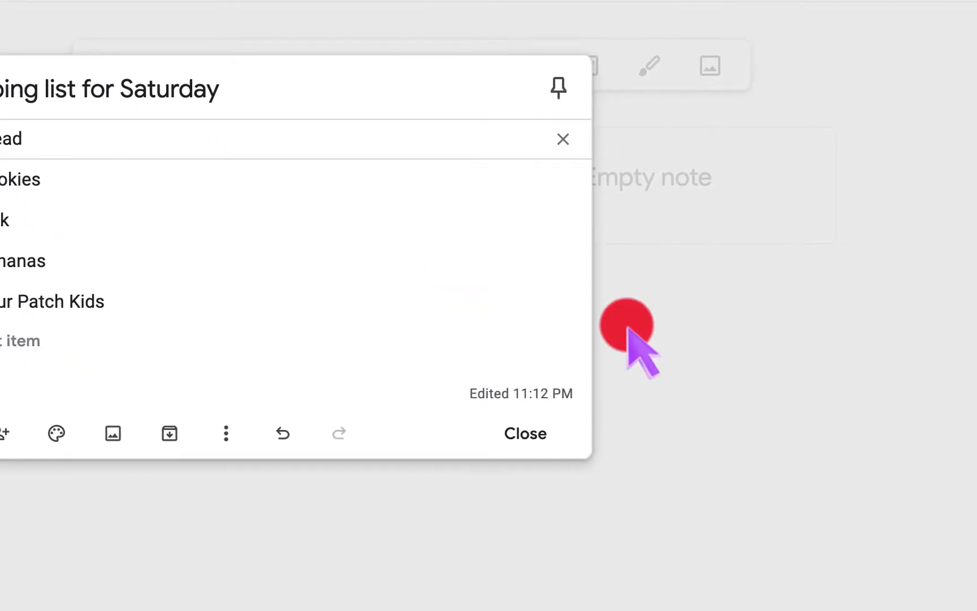
Check off Milk, Cookies and Bread, leaving Bananas and Sour Patch Kids unchecked.
click(627, 328)
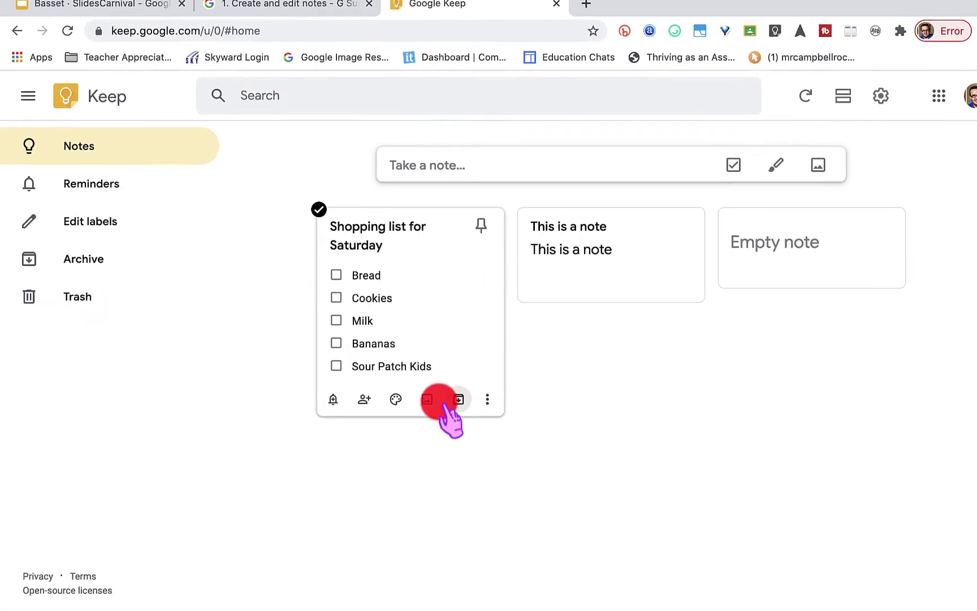
click(336, 366)
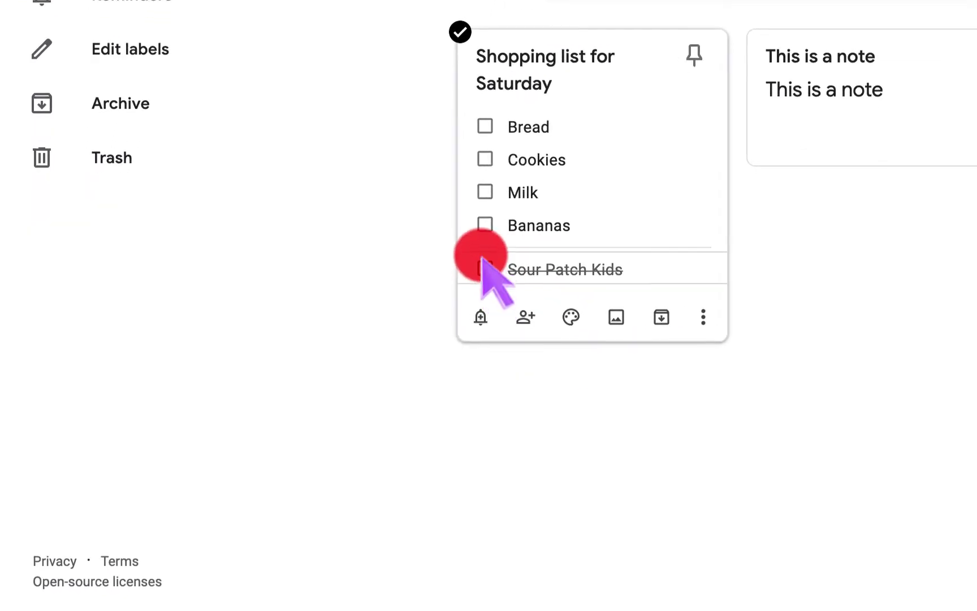
click(485, 225)
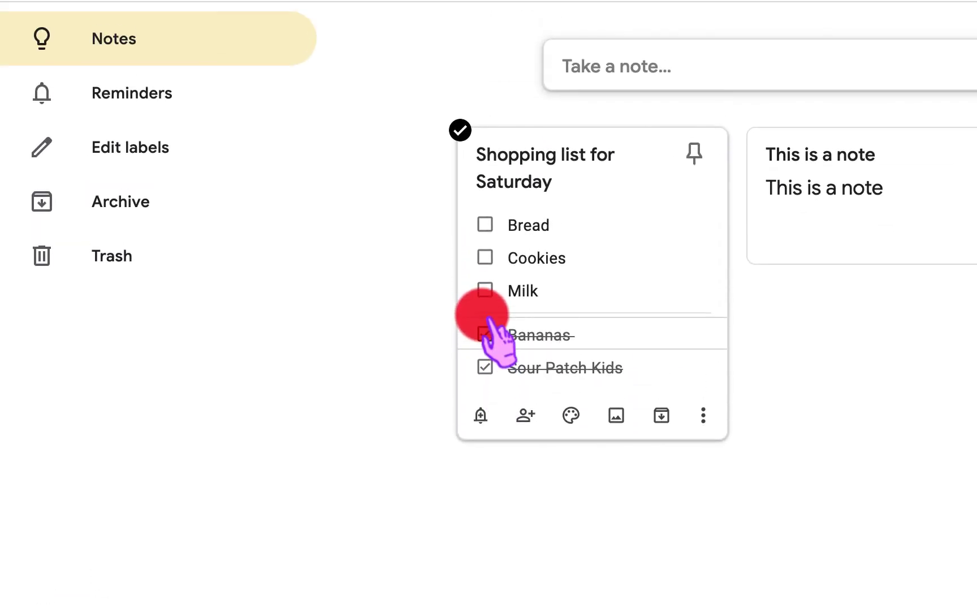
click(482, 237)
click(484, 367)
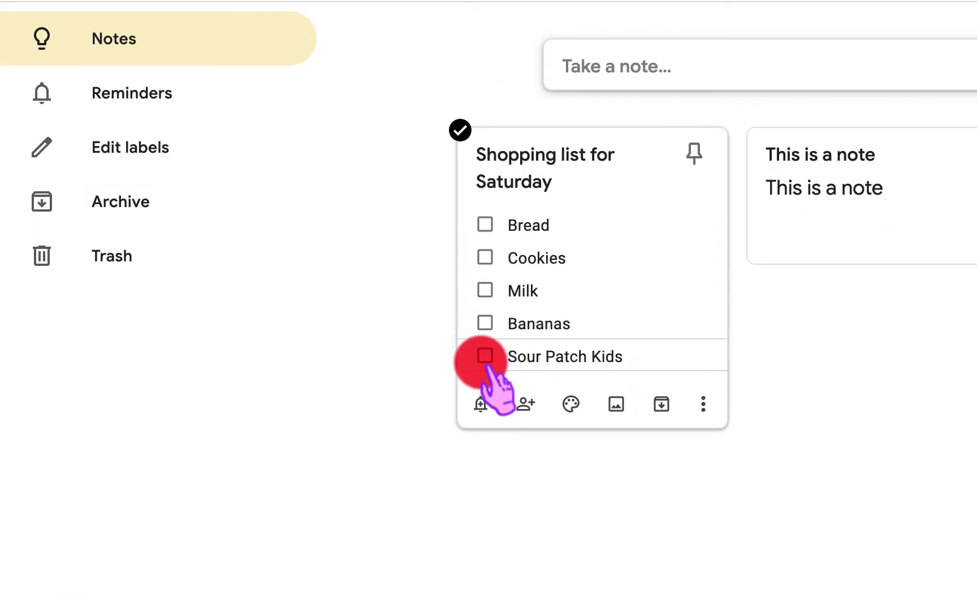
click(484, 323)
click(484, 366)
click(484, 300)
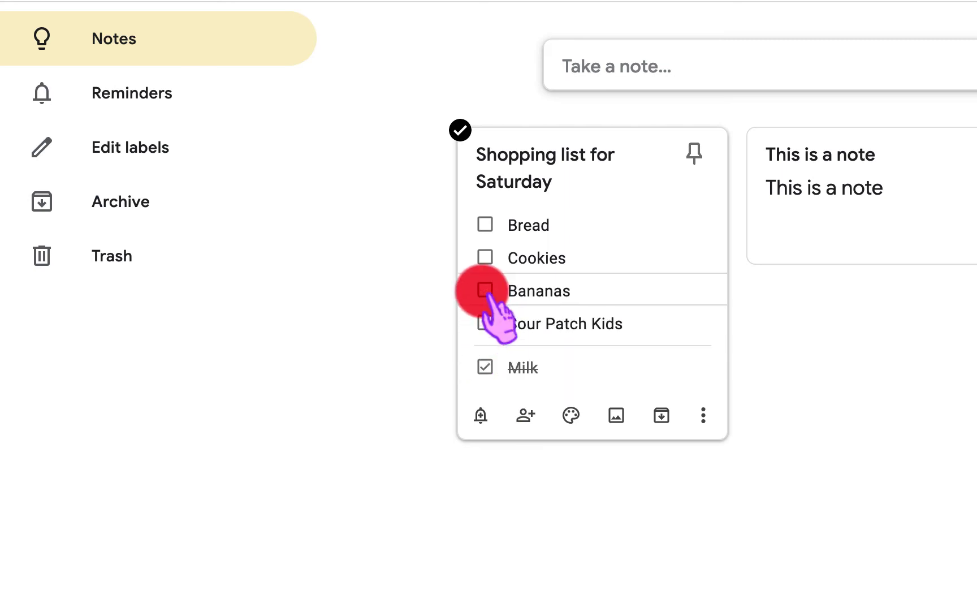
click(485, 258)
click(484, 227)
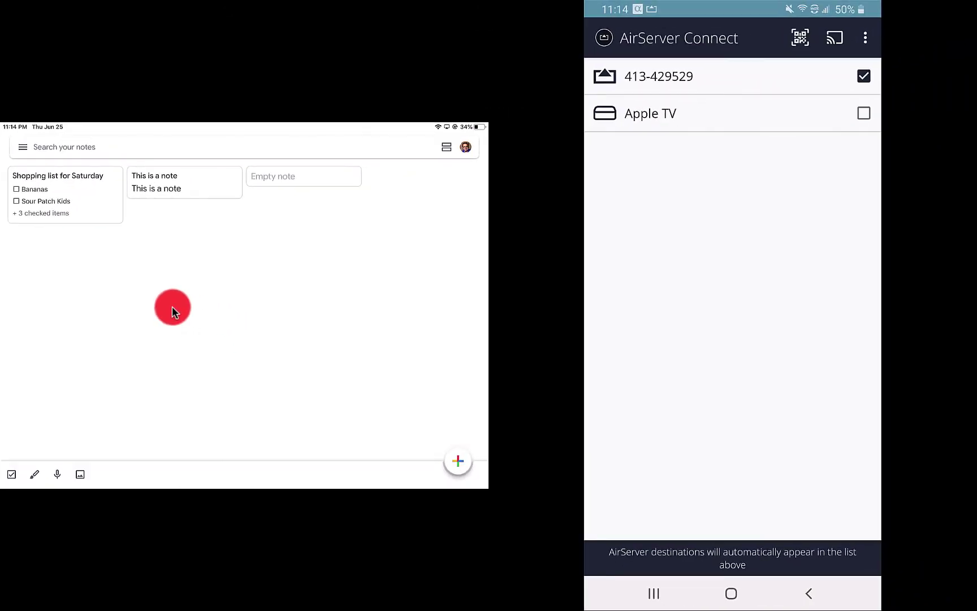
Switch the phone to Google Keep from its recent apps.
click(654, 594)
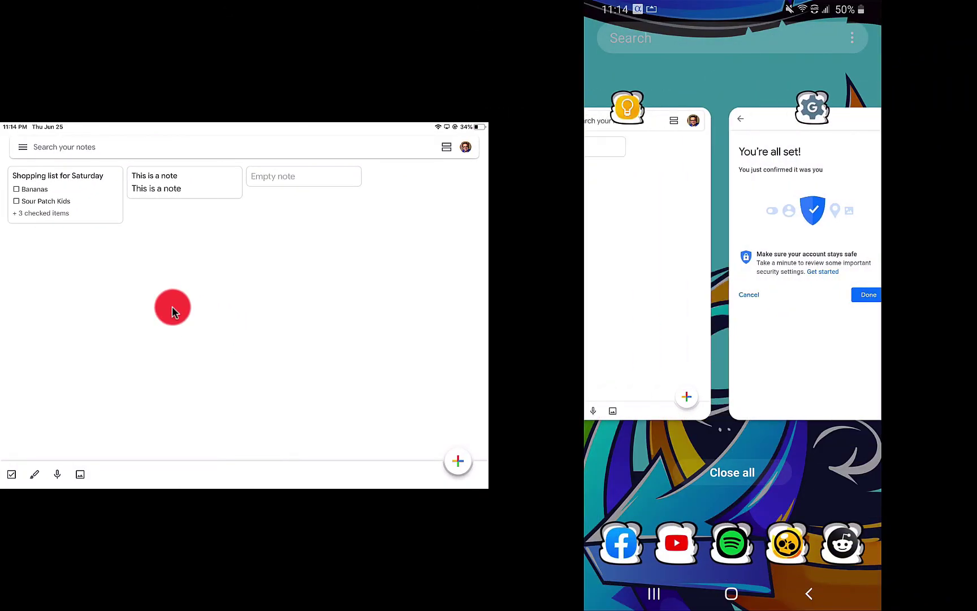
click(730, 255)
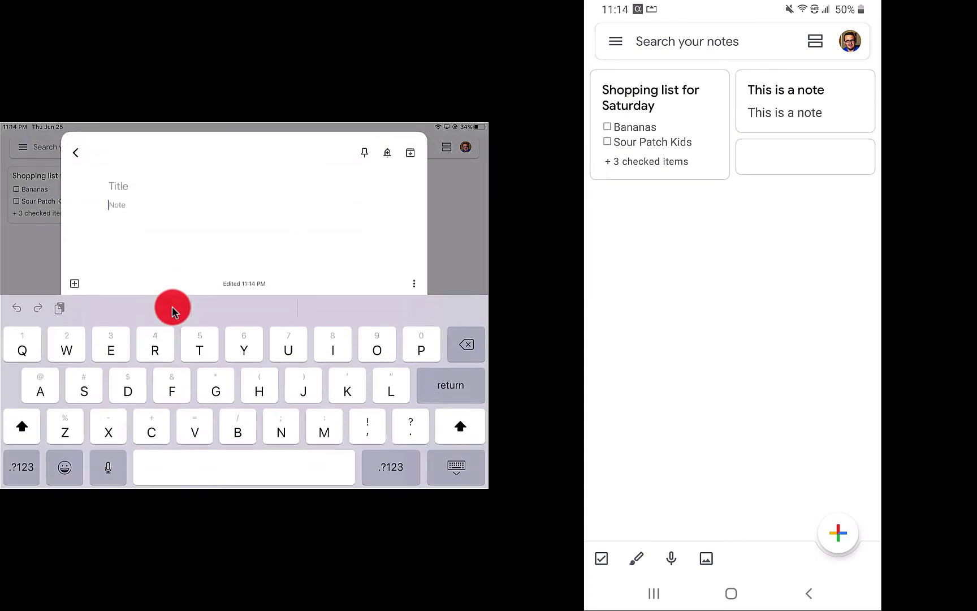
Write a tablet note reading 'This is a note on tablet' and save it.
text(Th)
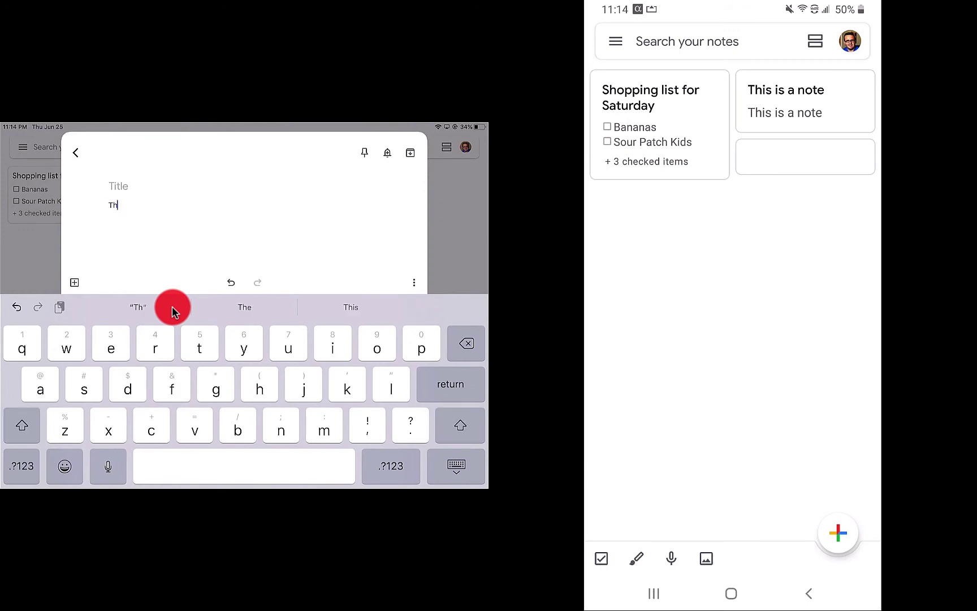
text(is is a n)
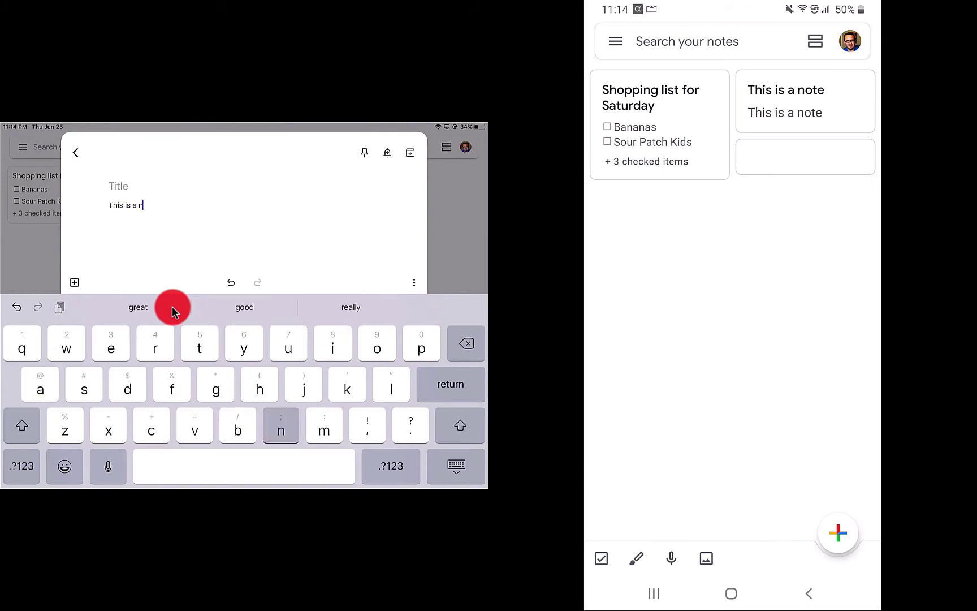
text(ote )
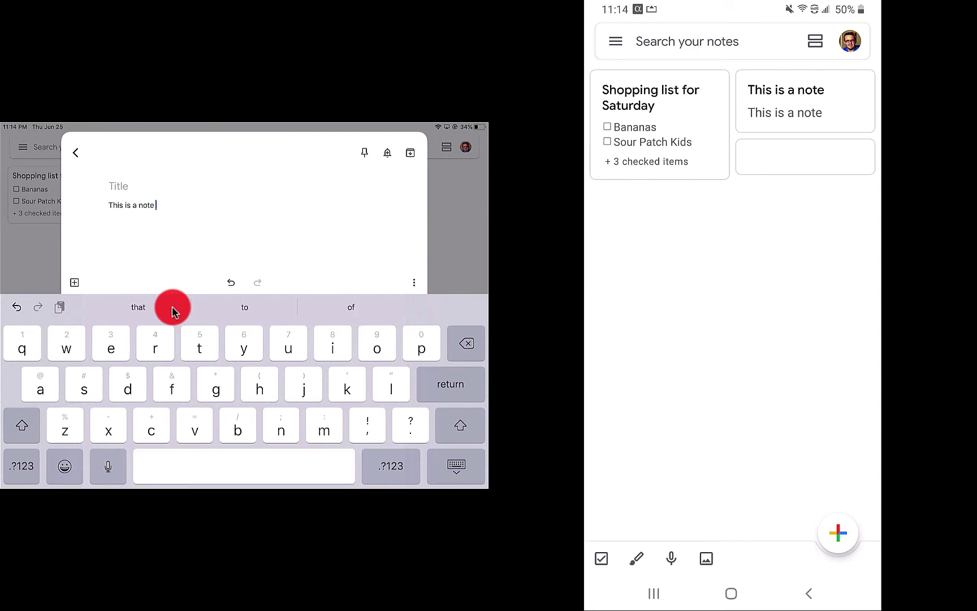
text(on tab)
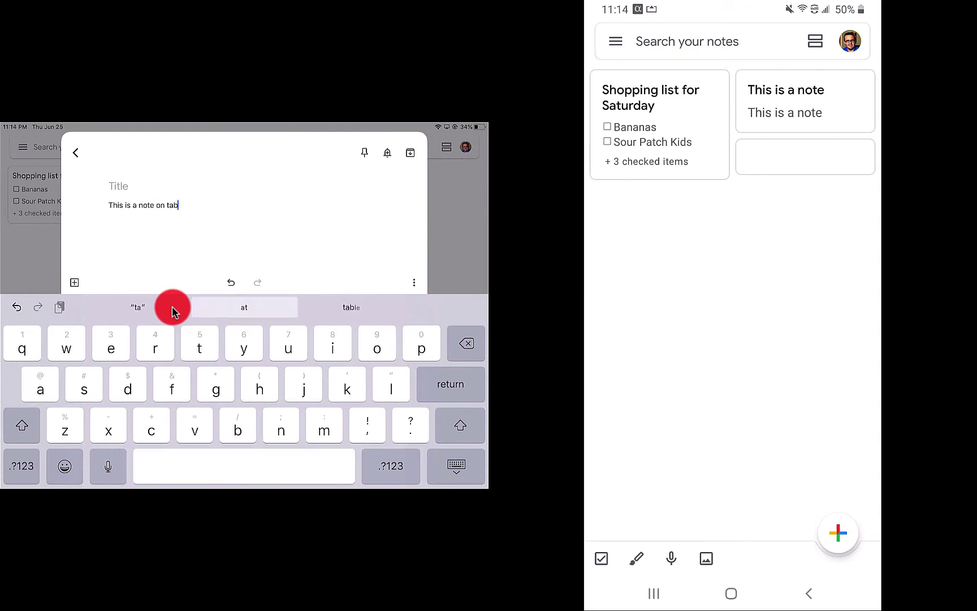
text(let)
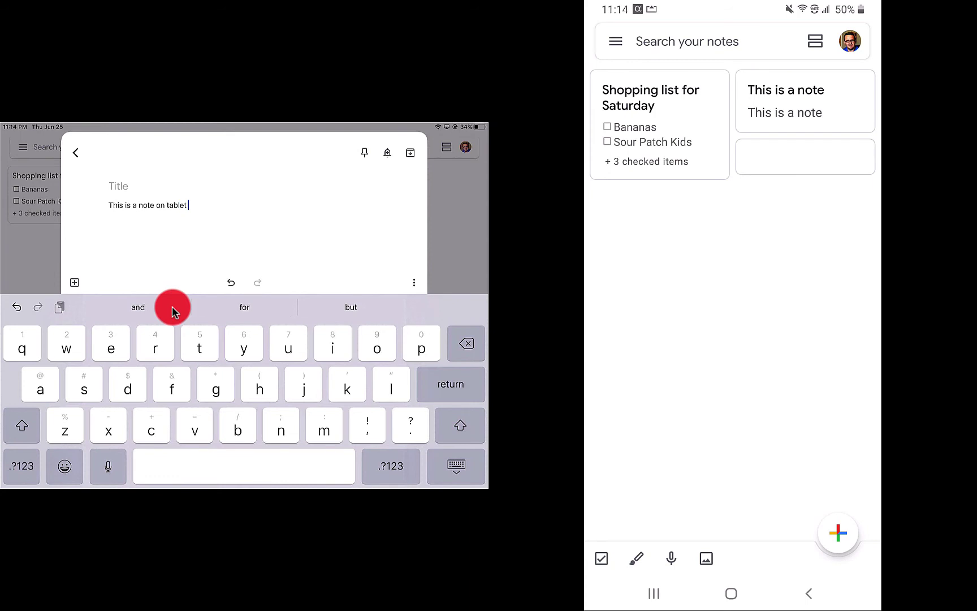
key(Escape)
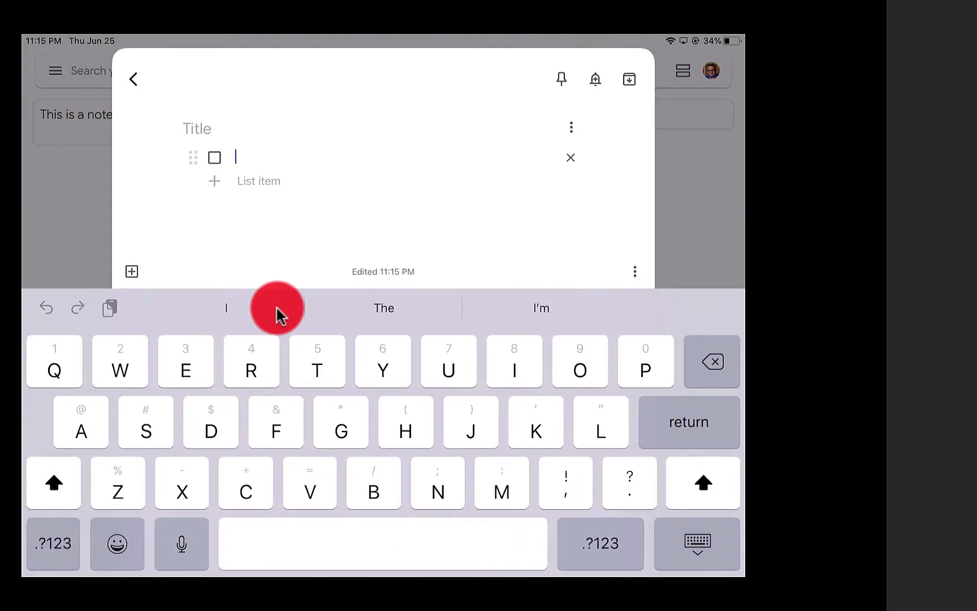
Create a tablet checklist with the items Milk and Bread and save it.
text(Milk)
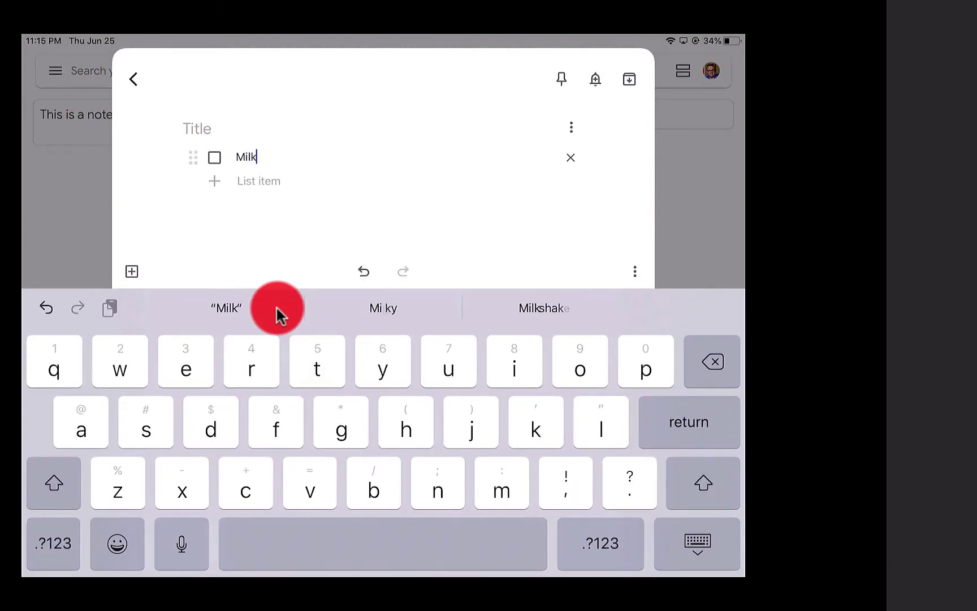
key(Return)
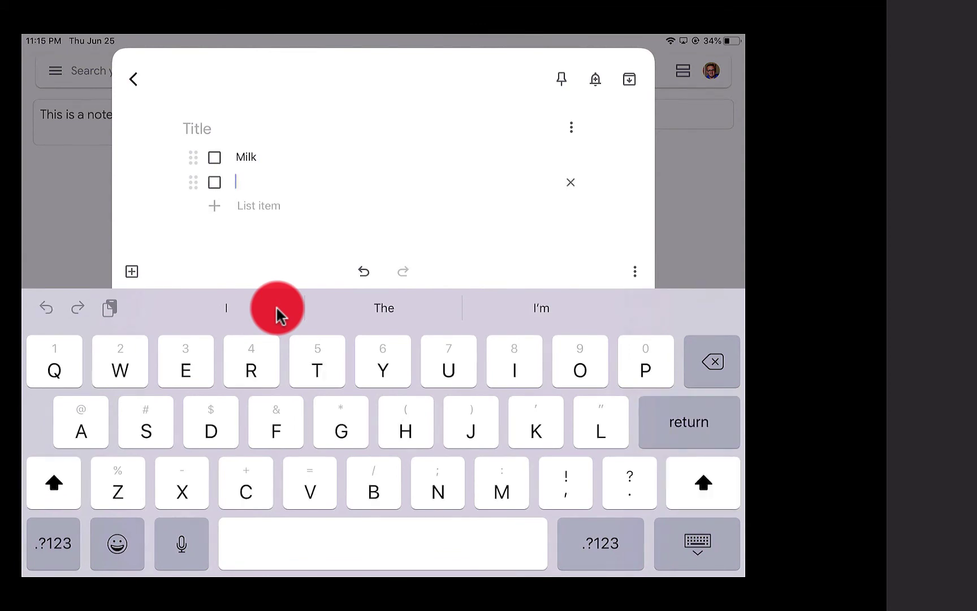
text(Bread)
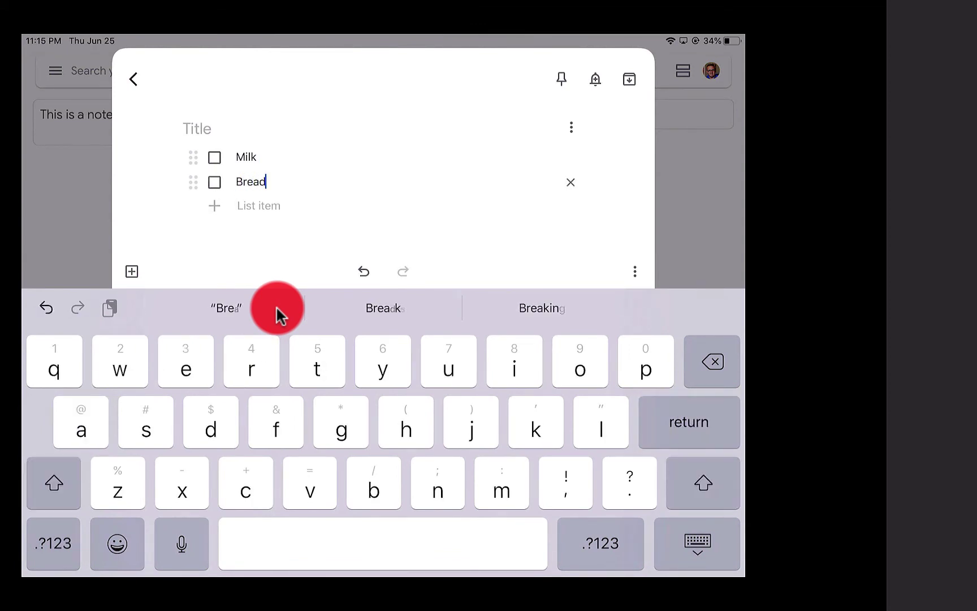
key(Return)
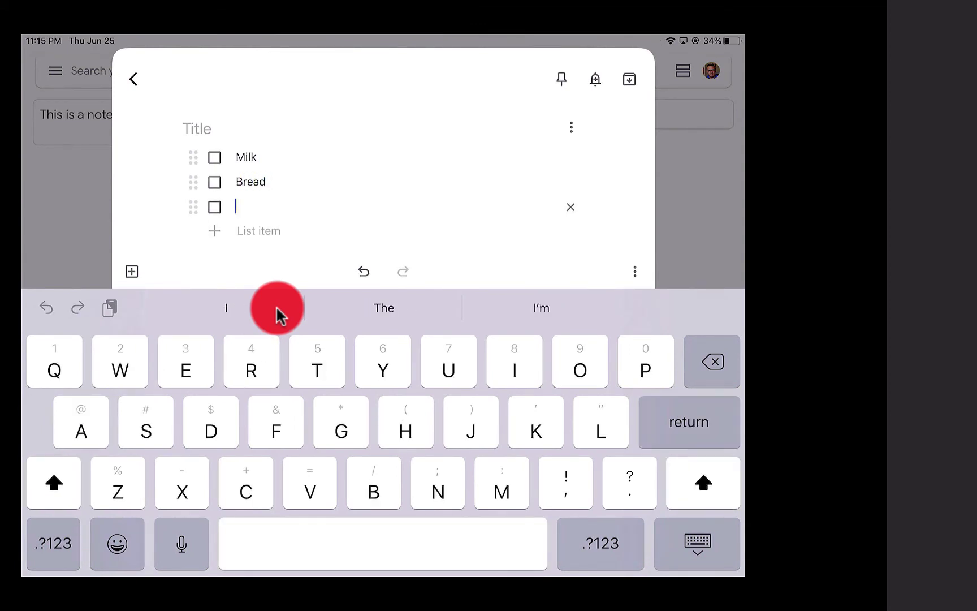
key(Escape)
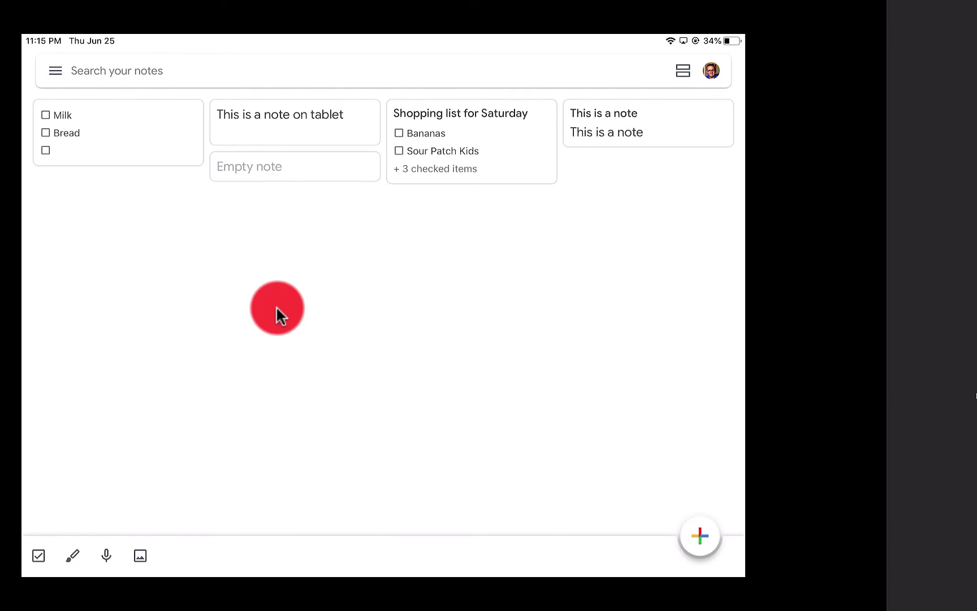
Reopen the Milk and Bread checklist and title it 'This is a shopping list'.
key(Return)
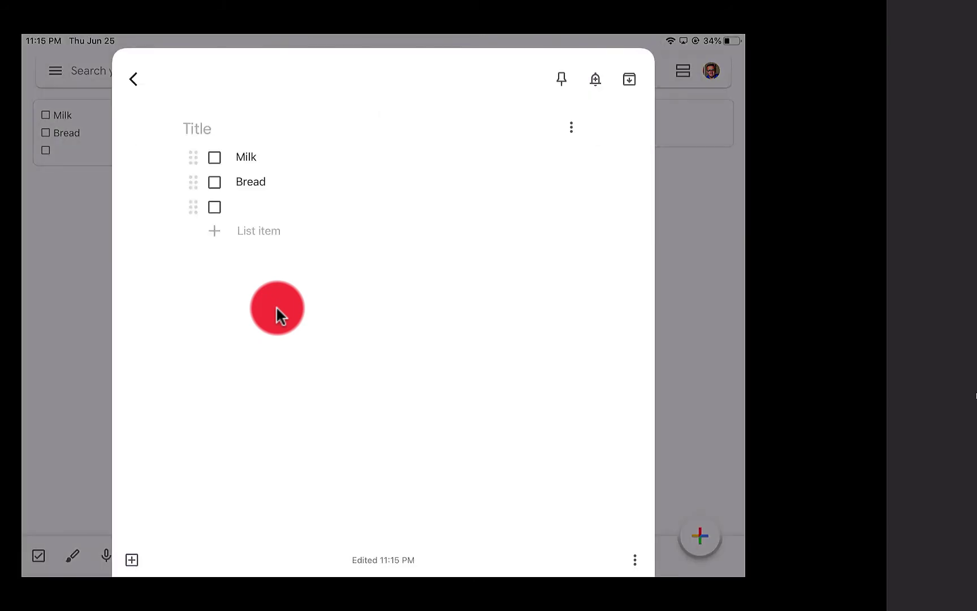
click(277, 310)
text(T)
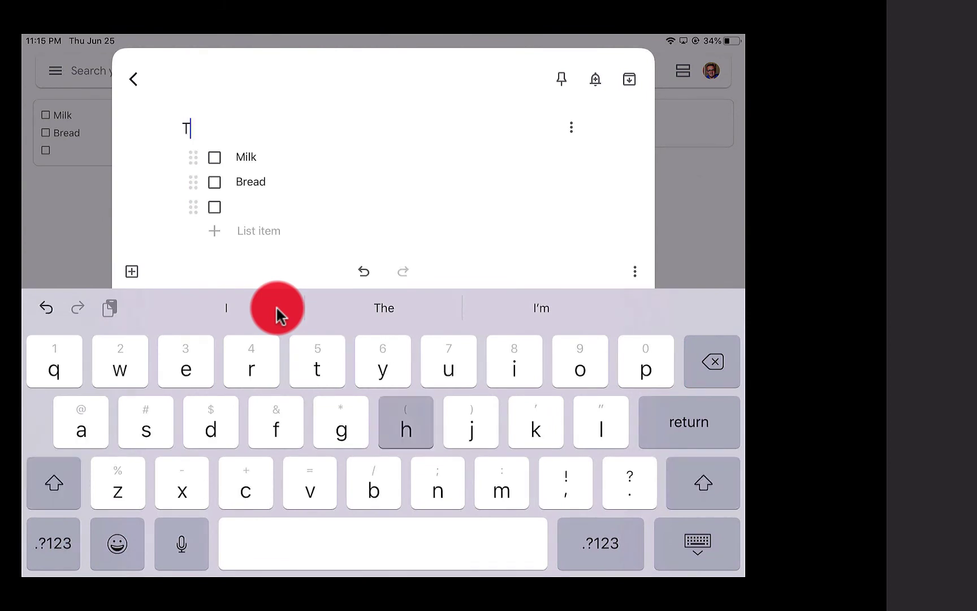
text(his is a )
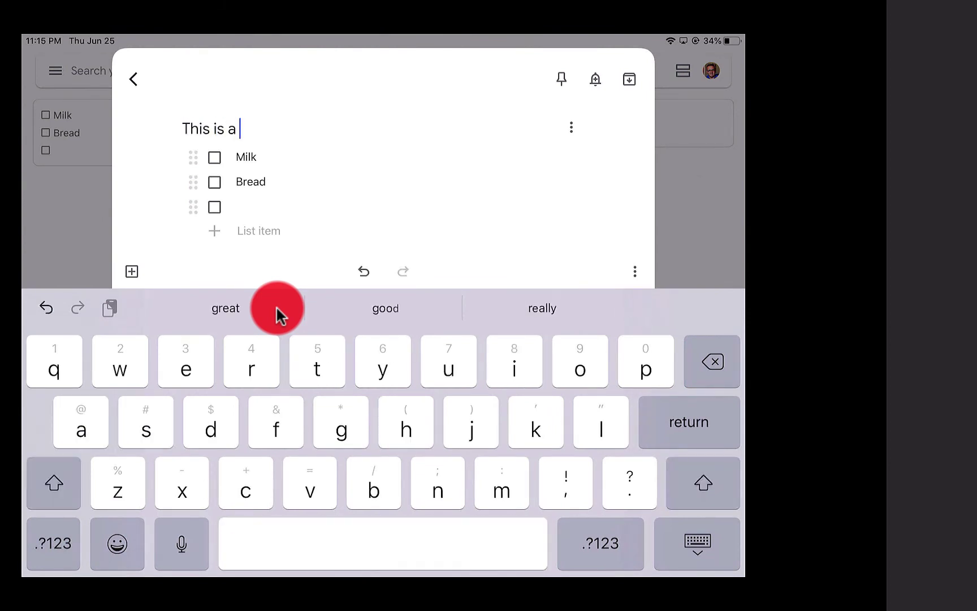
text(shoopi)
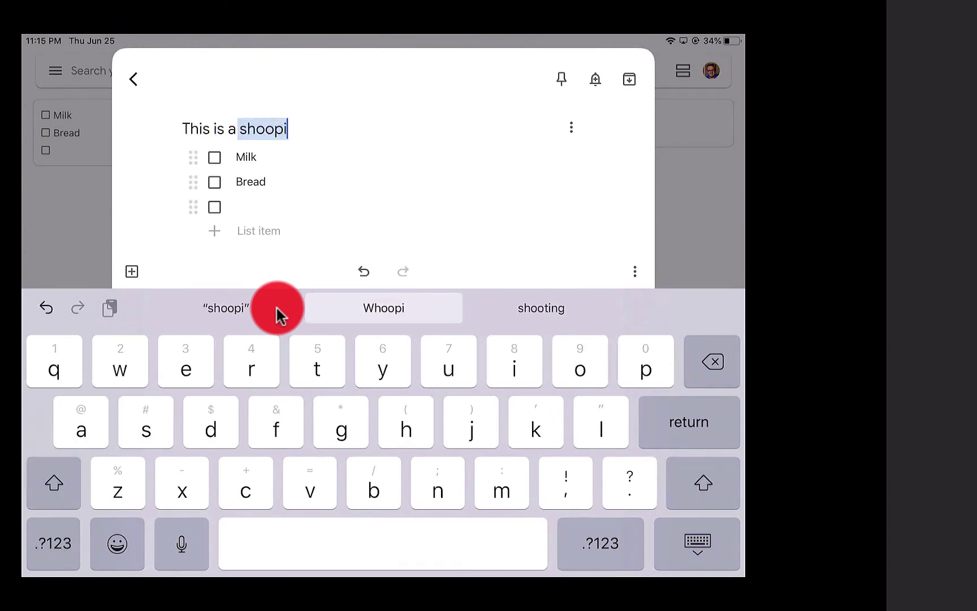
key(BackSpace)
key(BackSpace)
key(BackSpace)
text(ppi)
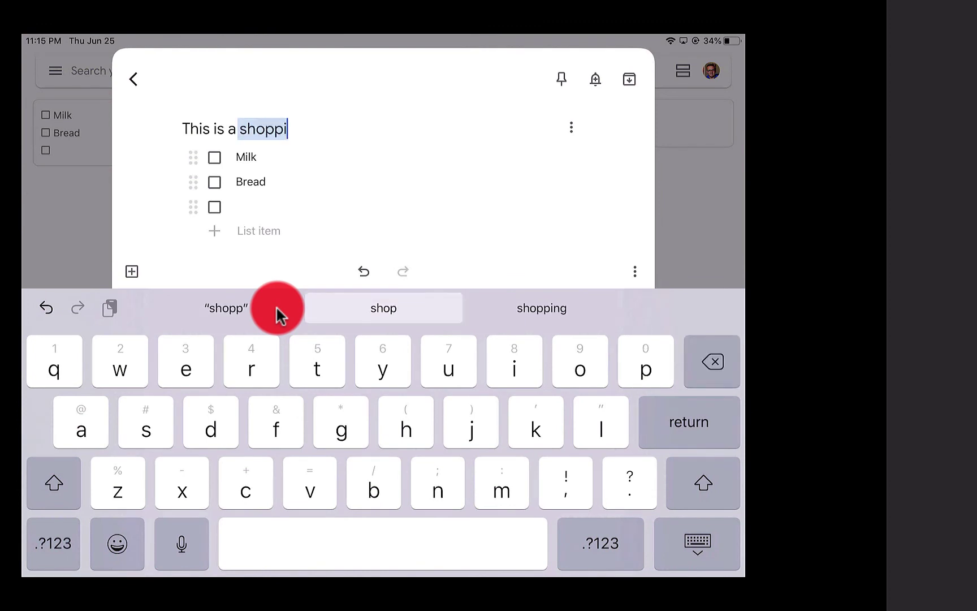
text(ng. List)
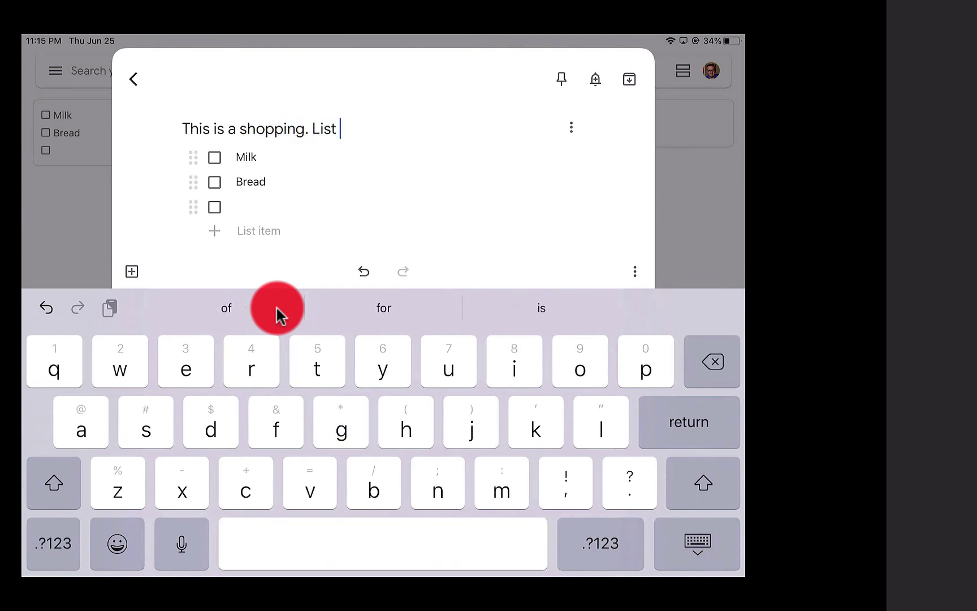
key(BackSpace)
key(BackSpace)
key(BackSpace)
key(BackSpace)
key(BackSpace)
key(BackSpace)
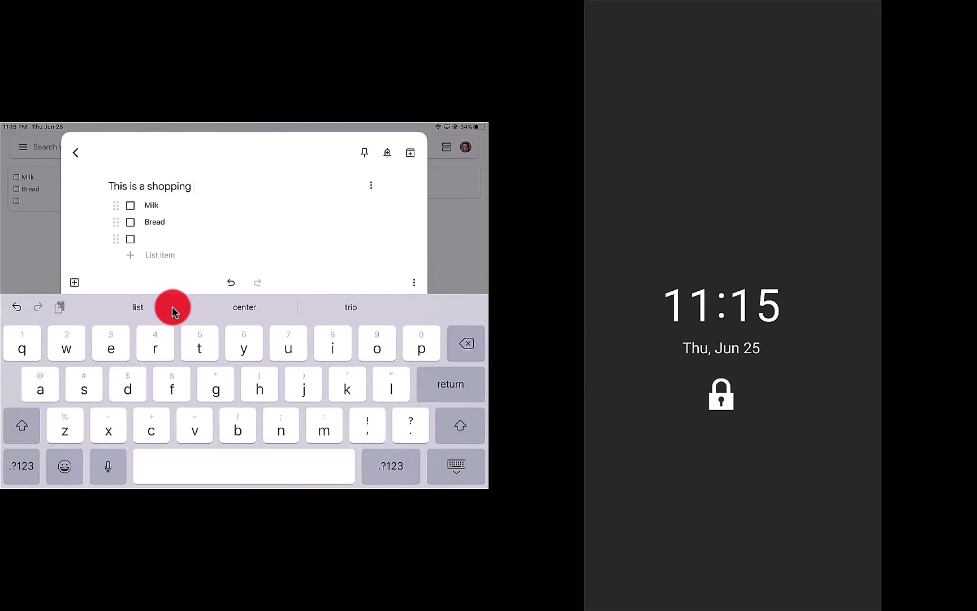
text(list)
On the phone, write a note reading 'This is a mobile note.' and return to the list.
key(Escape)
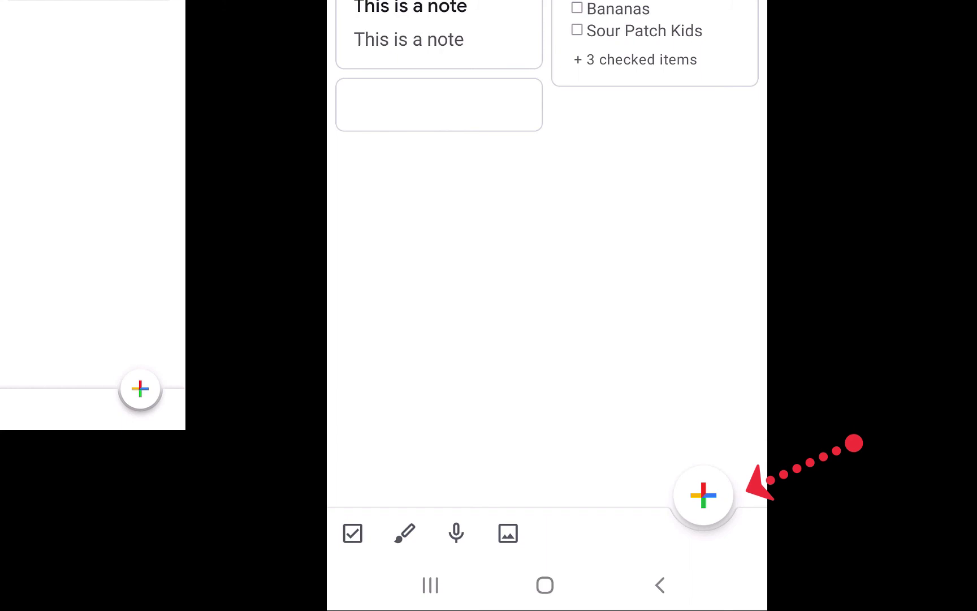
click(704, 496)
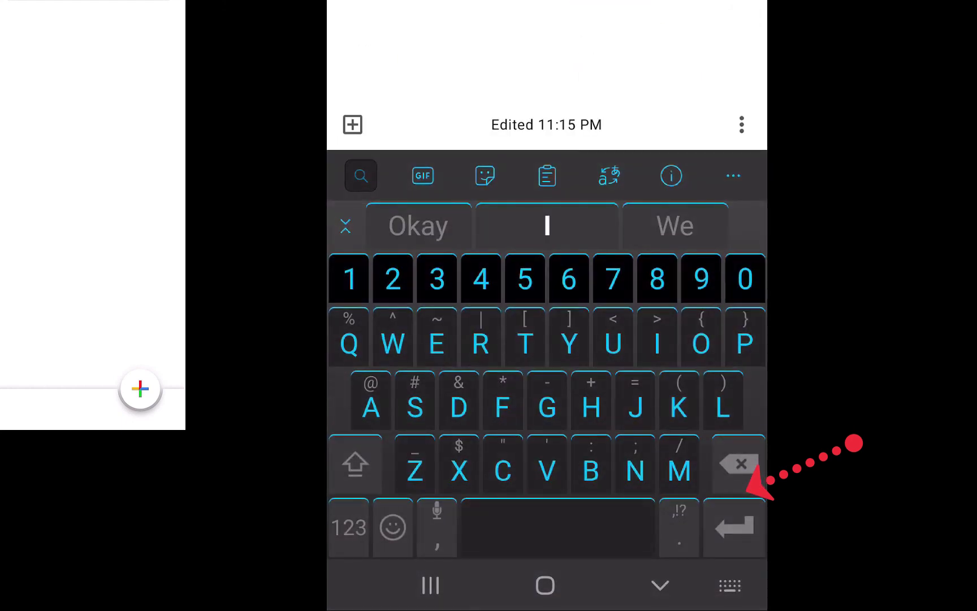
text(This is a mo)
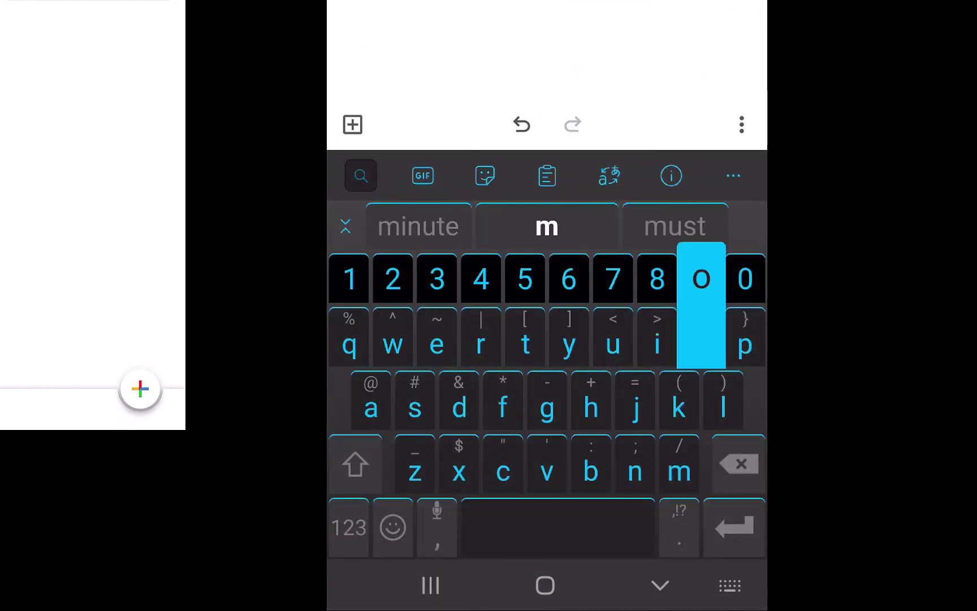
text(bile )
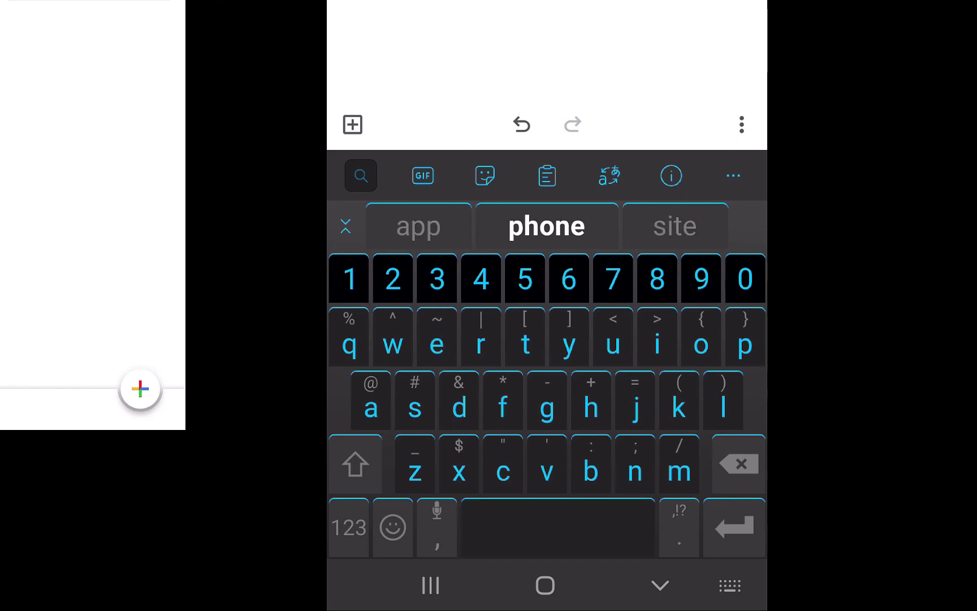
text(note)
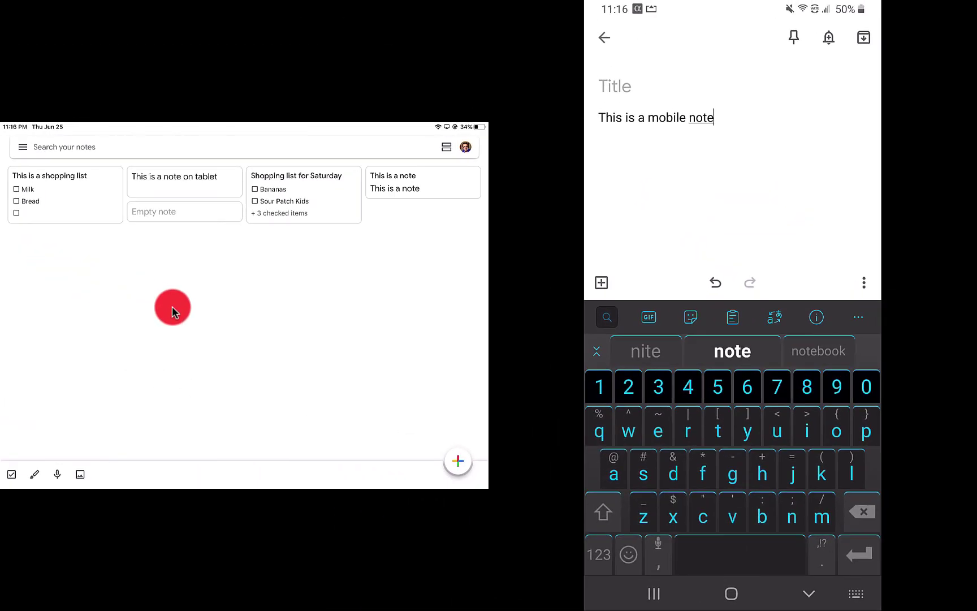
text(.)
key(Return)
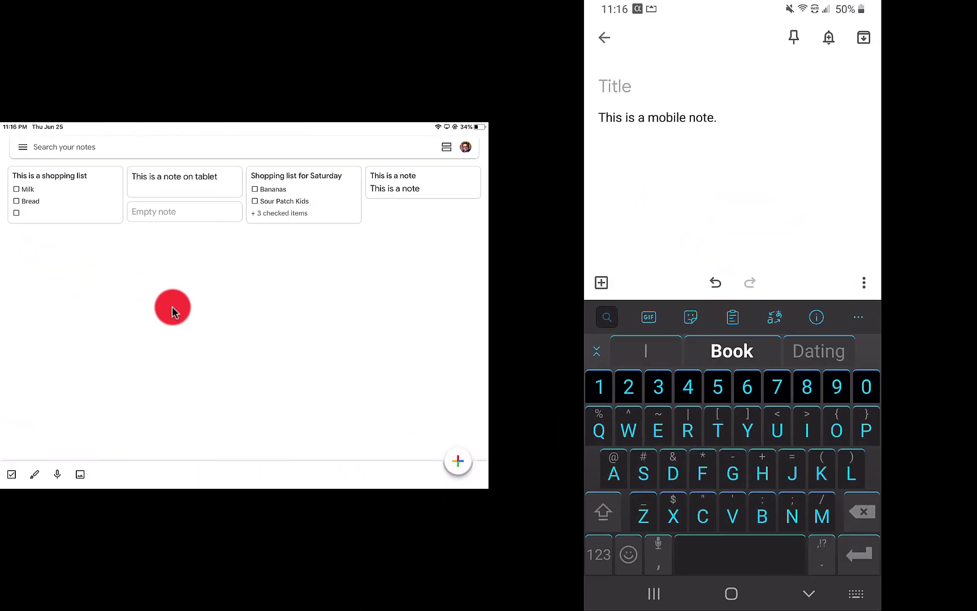
key(Return)
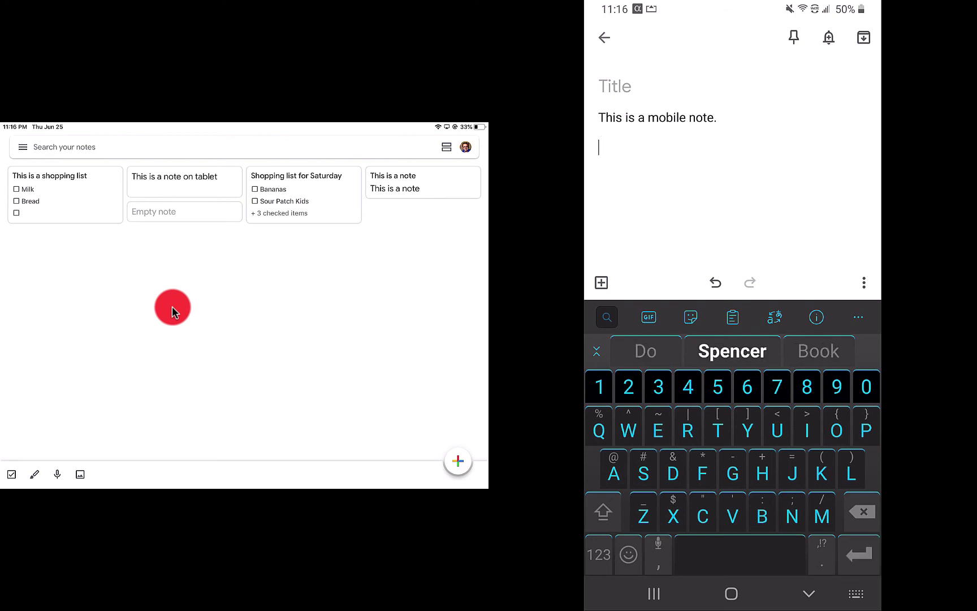
key(Escape)
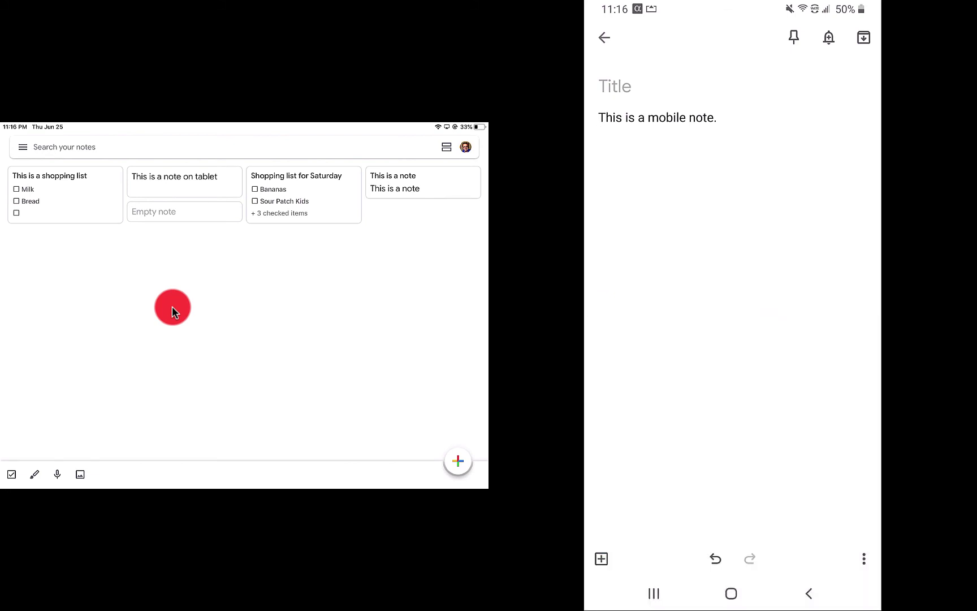
key(Escape)
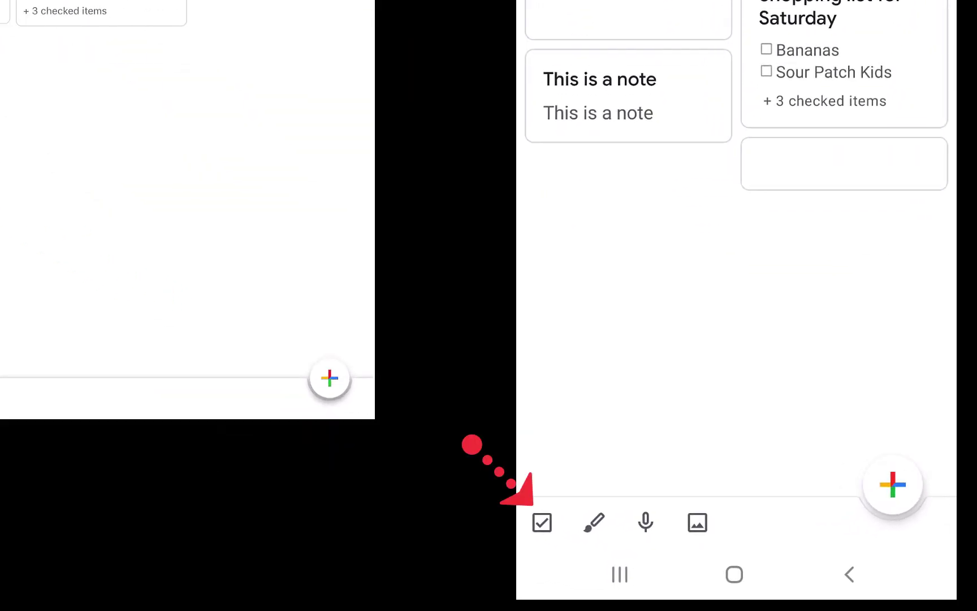
On the phone, create a checklist with Bread and Milk, then go back to the notes list.
click(542, 522)
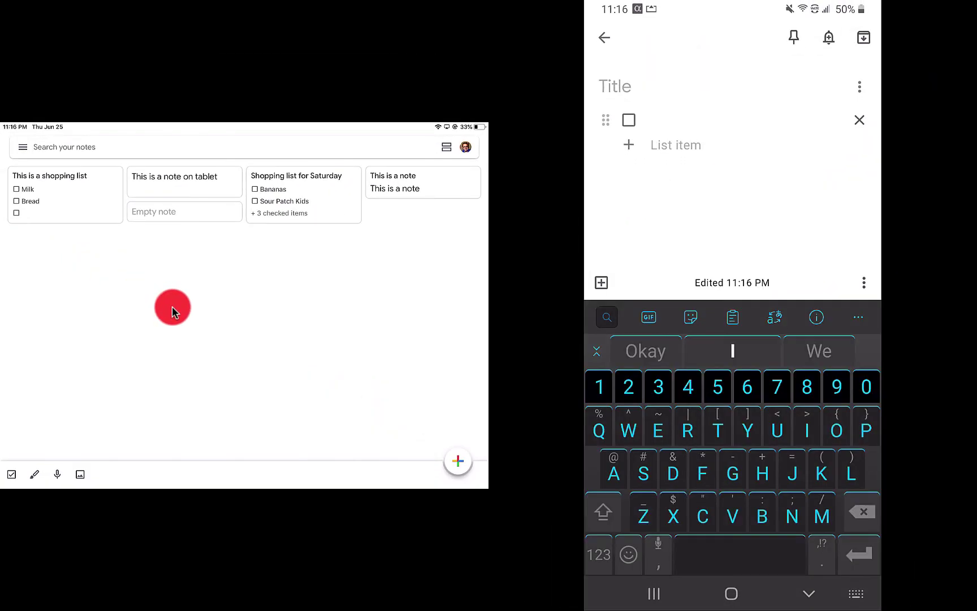
text(Brea)
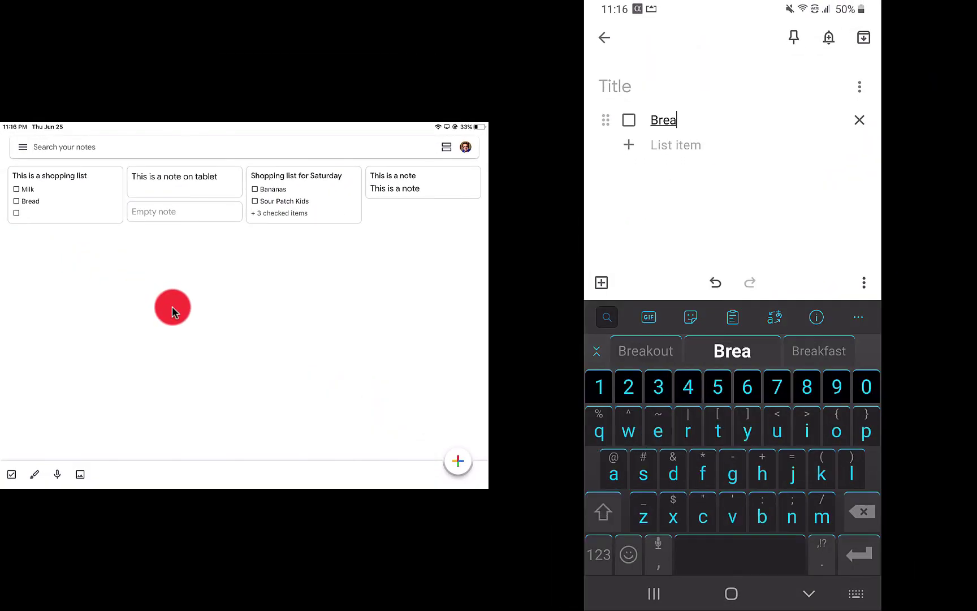
text(d)
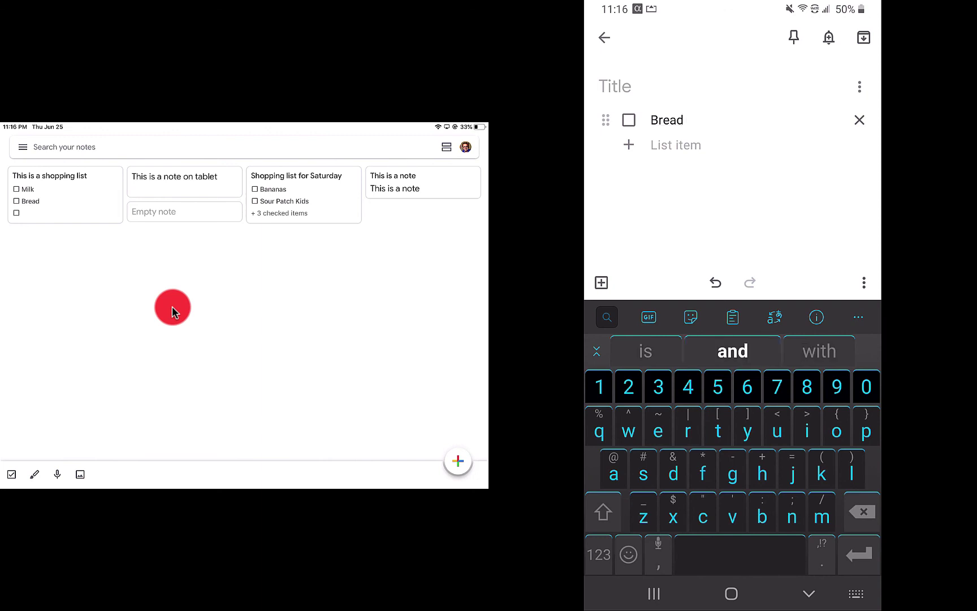
key(Return)
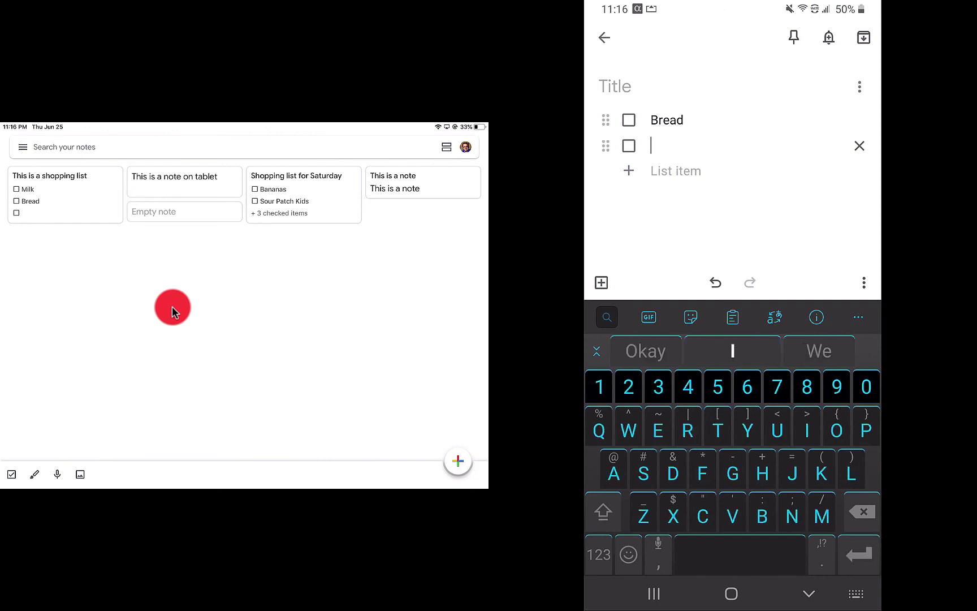
text(Milk)
key(Return)
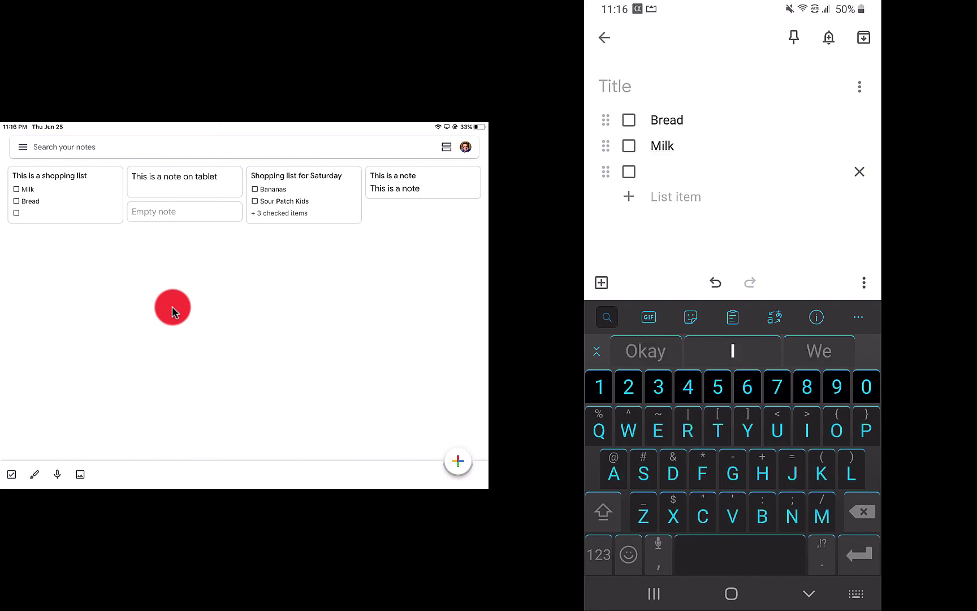
click(808, 593)
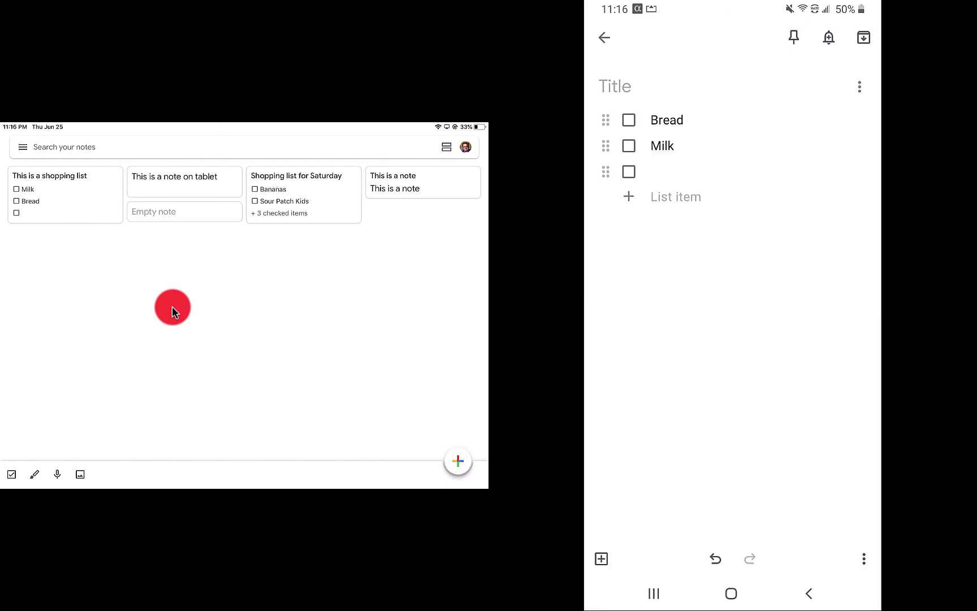
click(809, 593)
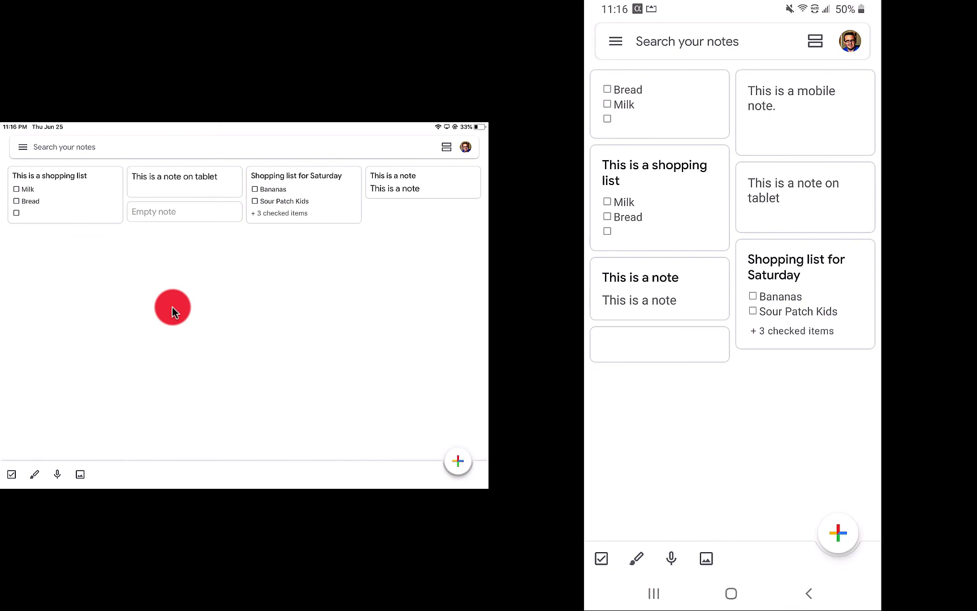
Title the 'This is a mobile note.' note 'This is a title on mobile'.
click(806, 112)
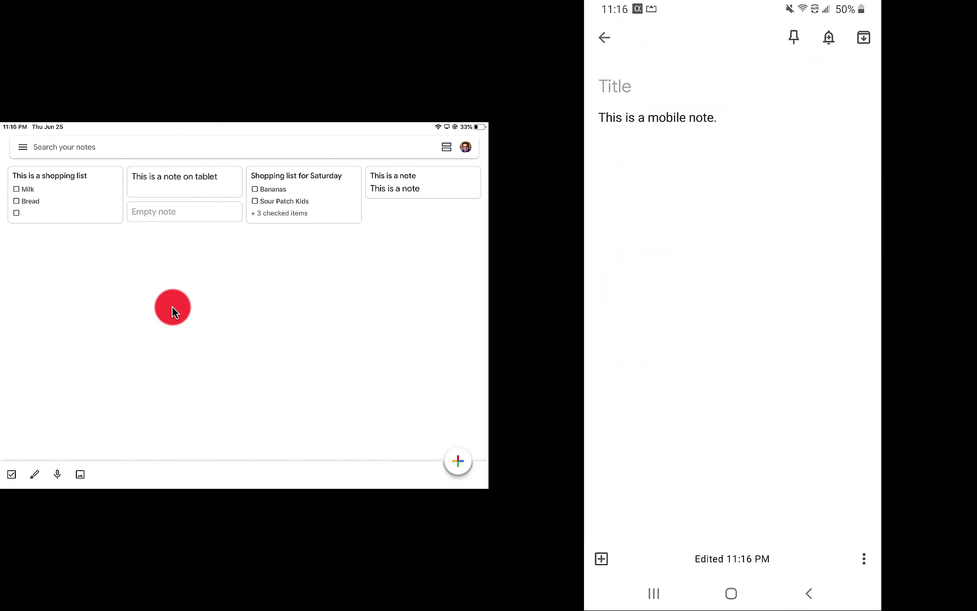
text(This is)
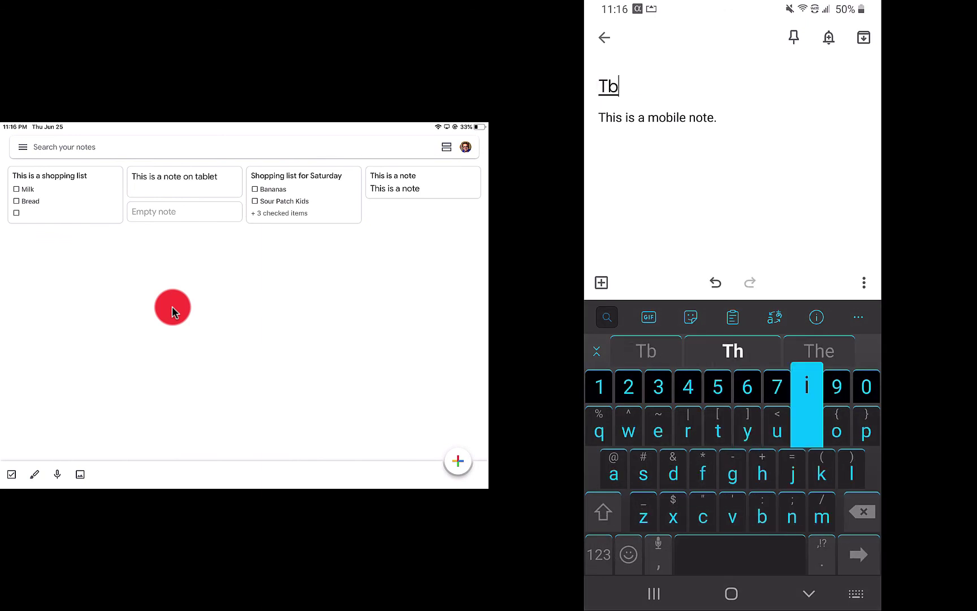
text( a )
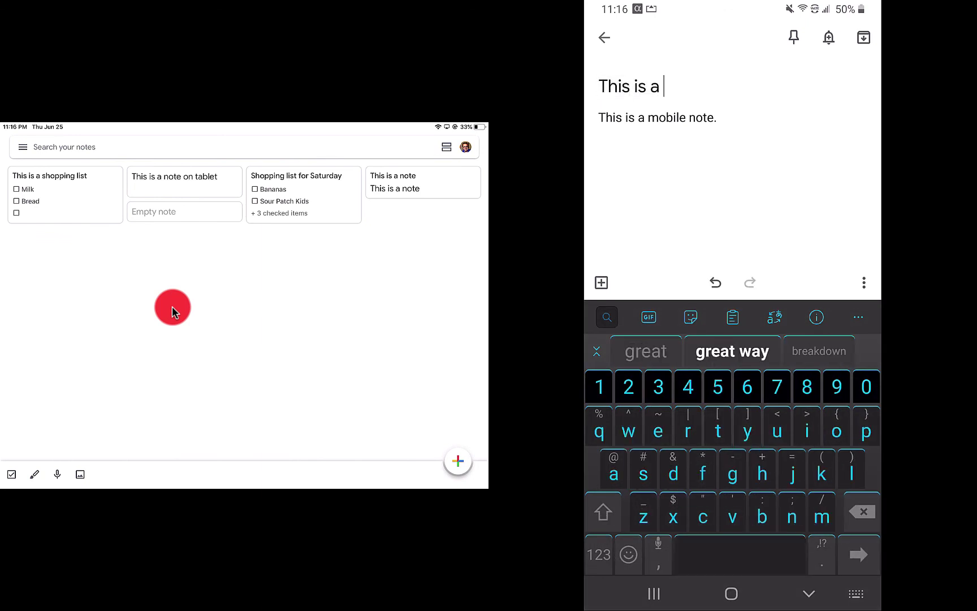
text(title o)
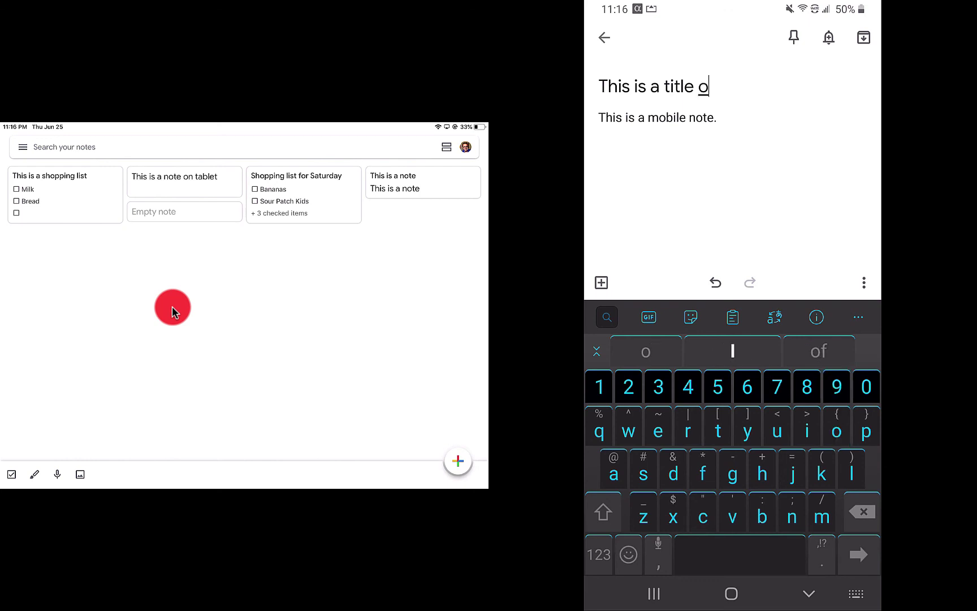
text(n mobile)
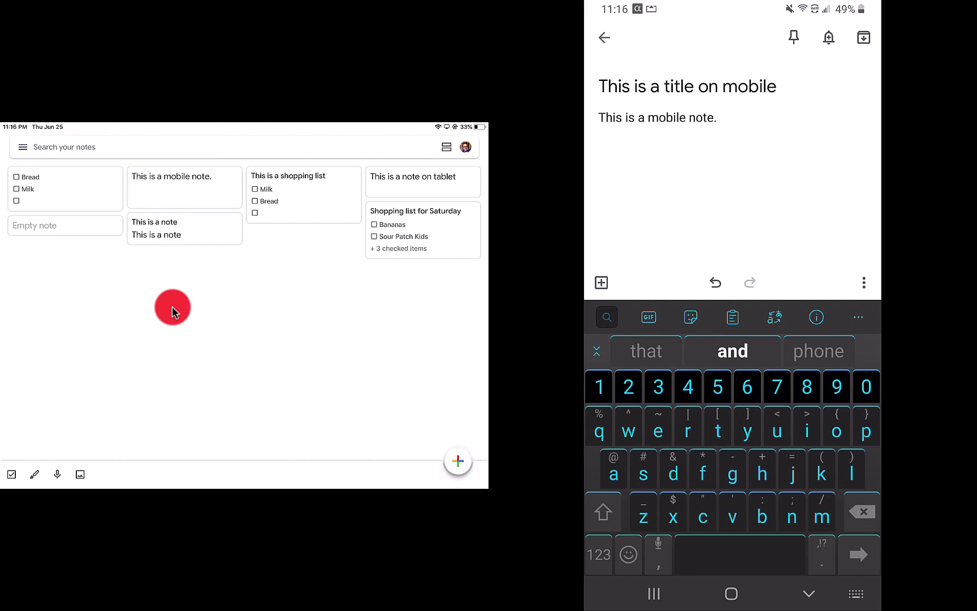
key(Escape)
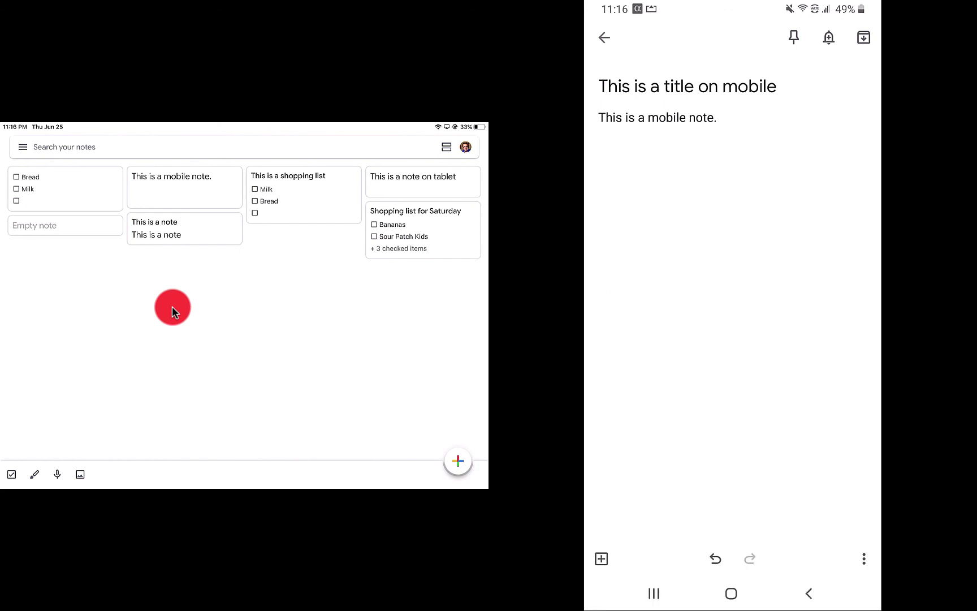
Go back to the phone's notes grid showing the newly titled mobile note.
key(Escape)
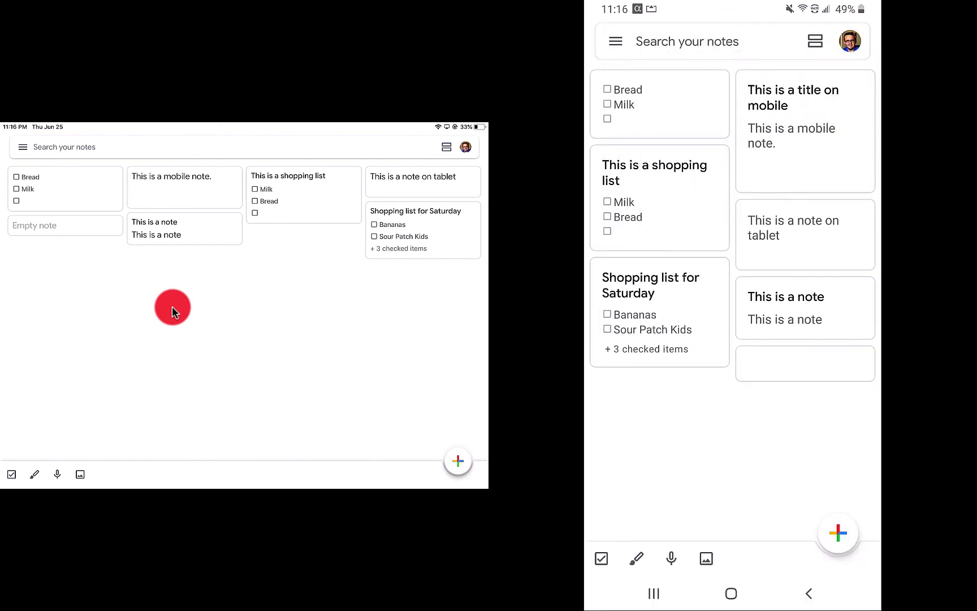